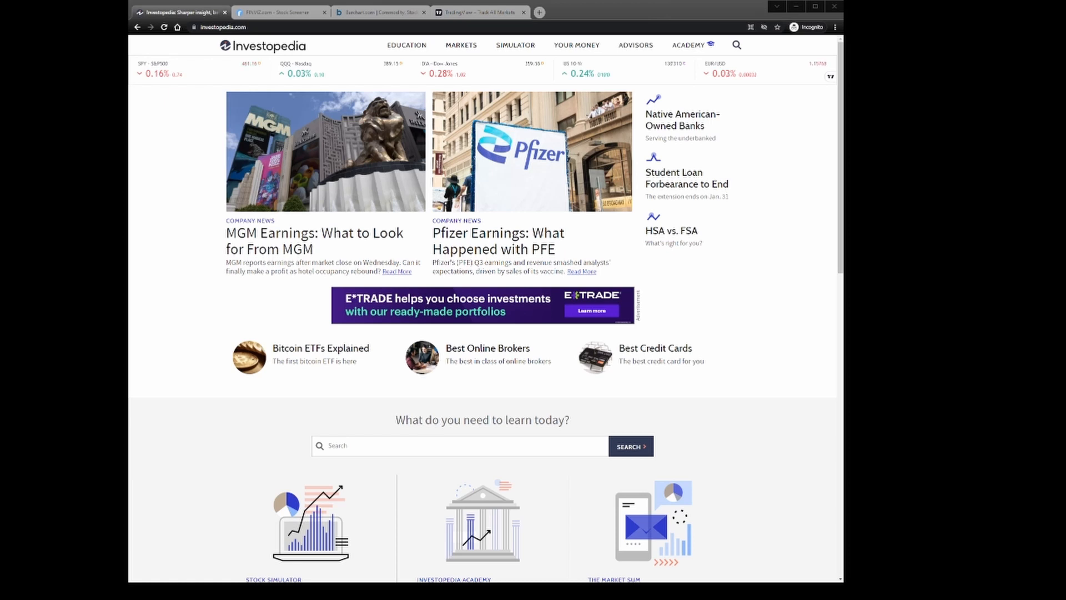
scroll(576, 293, down, 5)
scroll(576, 293, down, 5)
scroll(533, 333, down, 3)
scroll(533, 333, up, 3)
scroll(533, 333, up, 3)
scroll(533, 334, up, 3)
scroll(533, 333, up, 3)
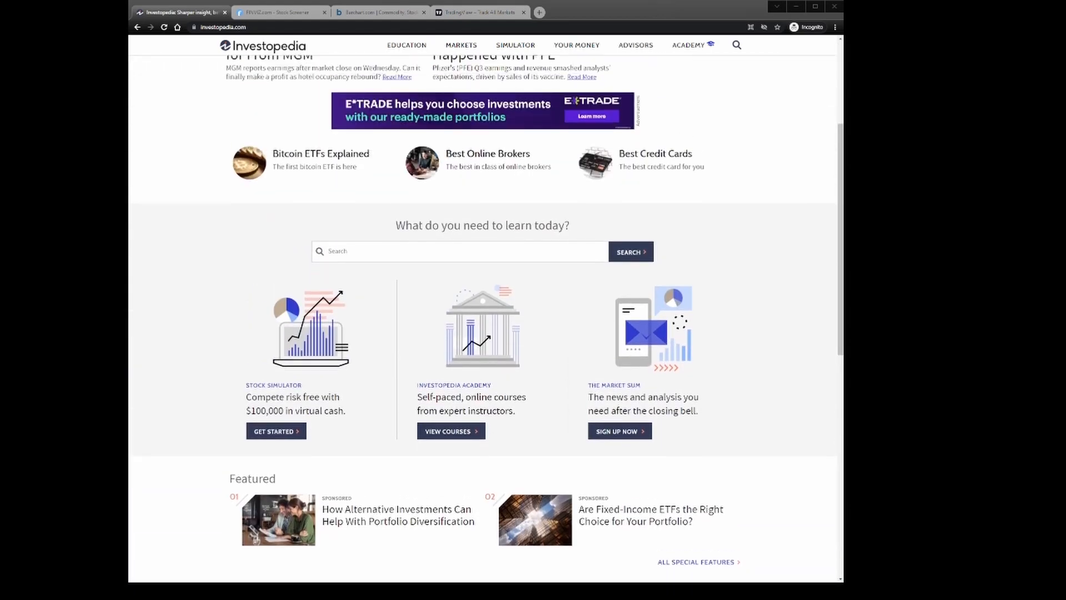
scroll(534, 333, up, 3)
scroll(533, 334, up, 3)
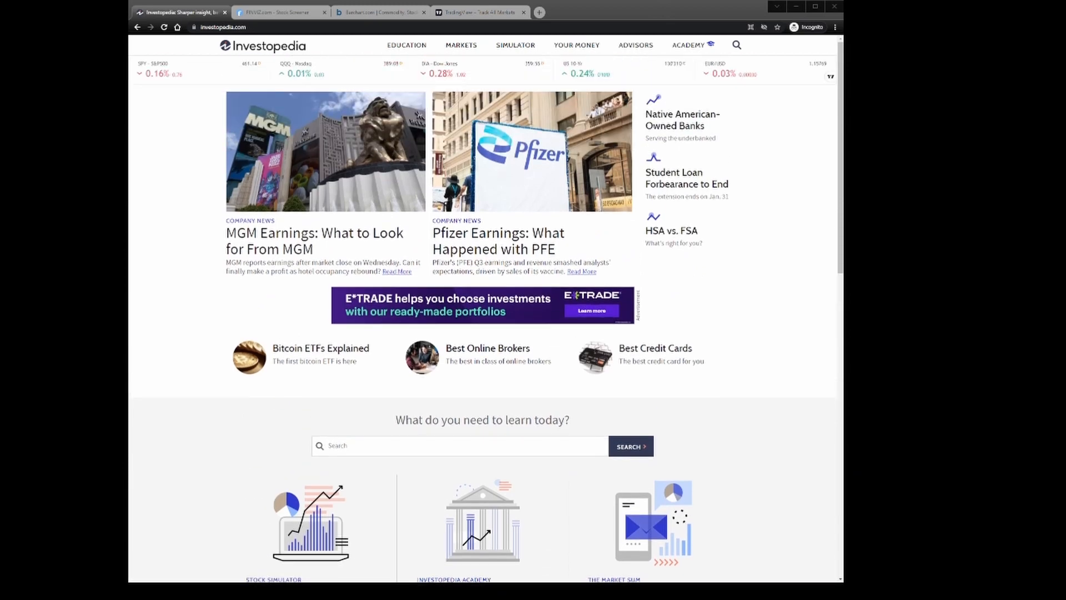
scroll(534, 333, down, 5)
scroll(533, 333, down, 3)
scroll(533, 334, down, 2)
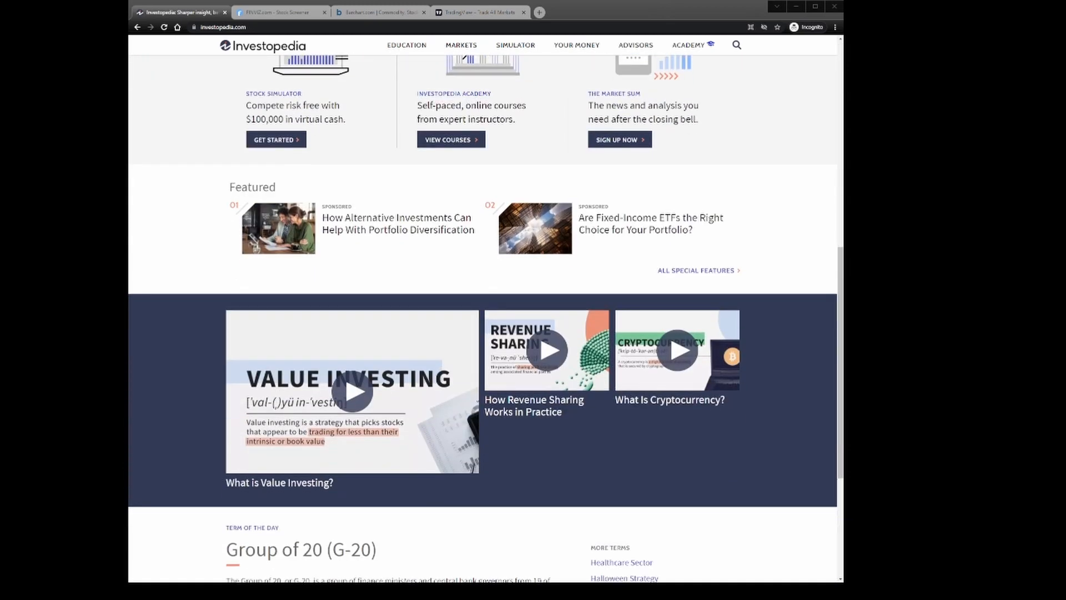
scroll(533, 334, down, 3)
scroll(534, 333, up, 6)
scroll(534, 334, up, 4)
Step: Focus Investopedia's 'What do you need to learn today?' search field
click(350, 446)
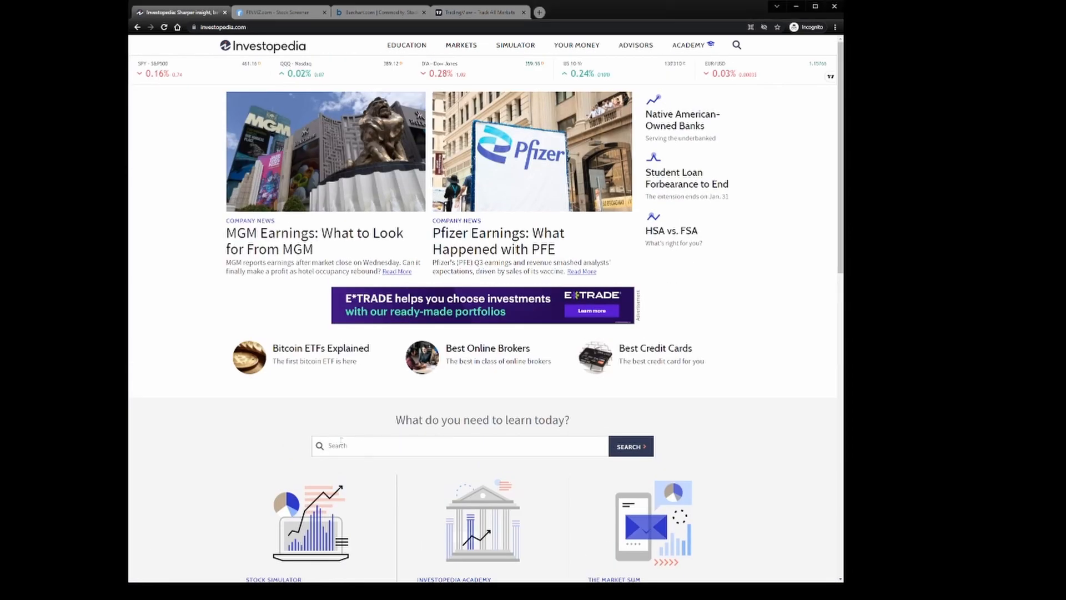
Step: Search Investopedia for 'stock options' and choose The Benefits and Value of Stock Options result
click(737, 46)
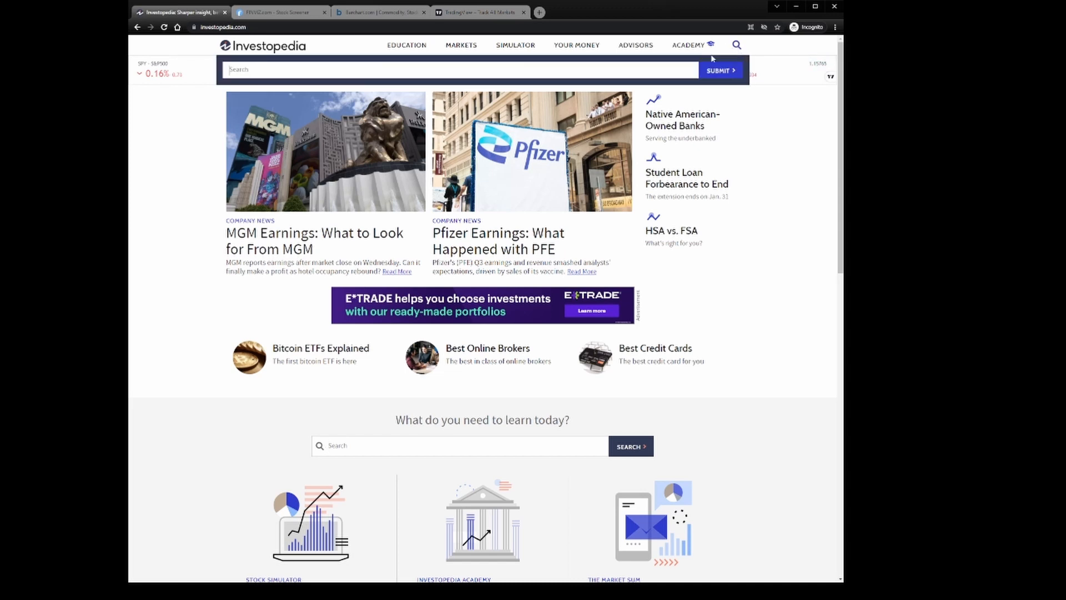
click(396, 445)
text(st)
key(BackSpace)
key(BackSpace)
text(stock options)
key(Return)
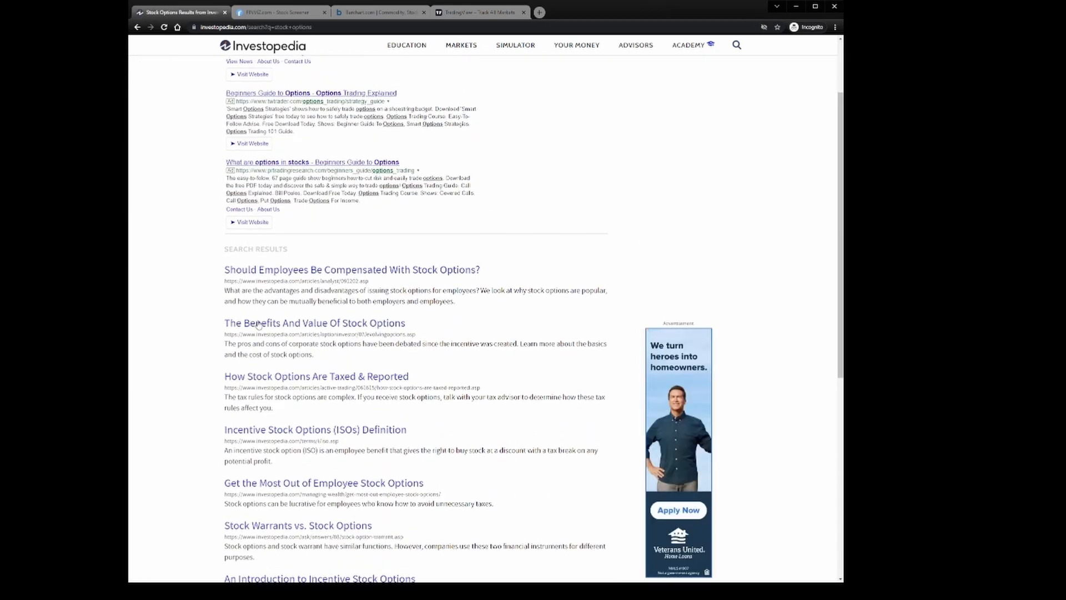
click(290, 325)
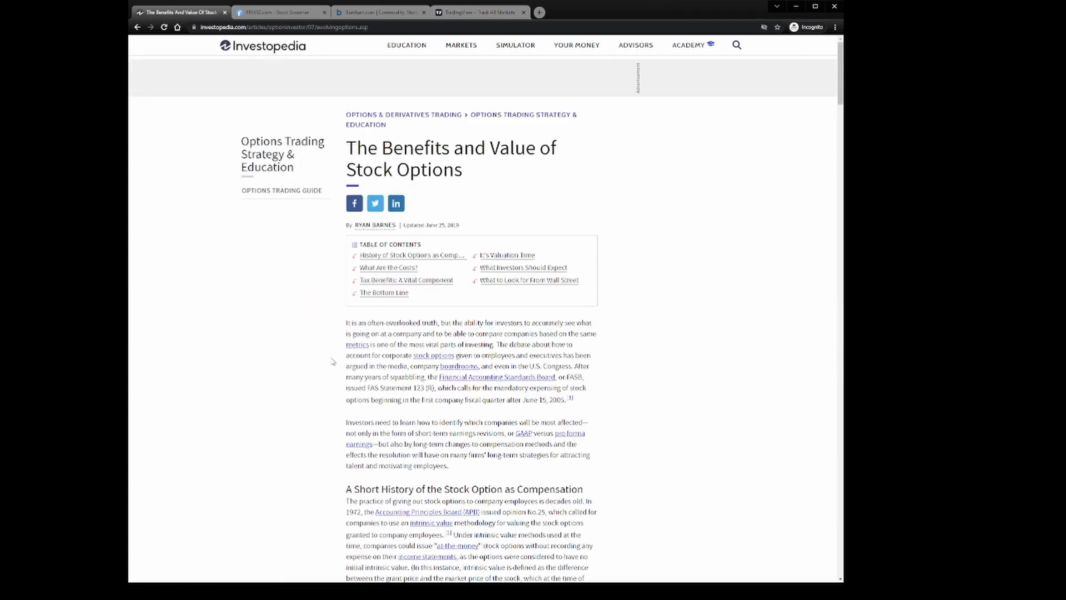
scroll(332, 363, down, 1)
scroll(332, 362, down, 3)
scroll(332, 363, down, 2)
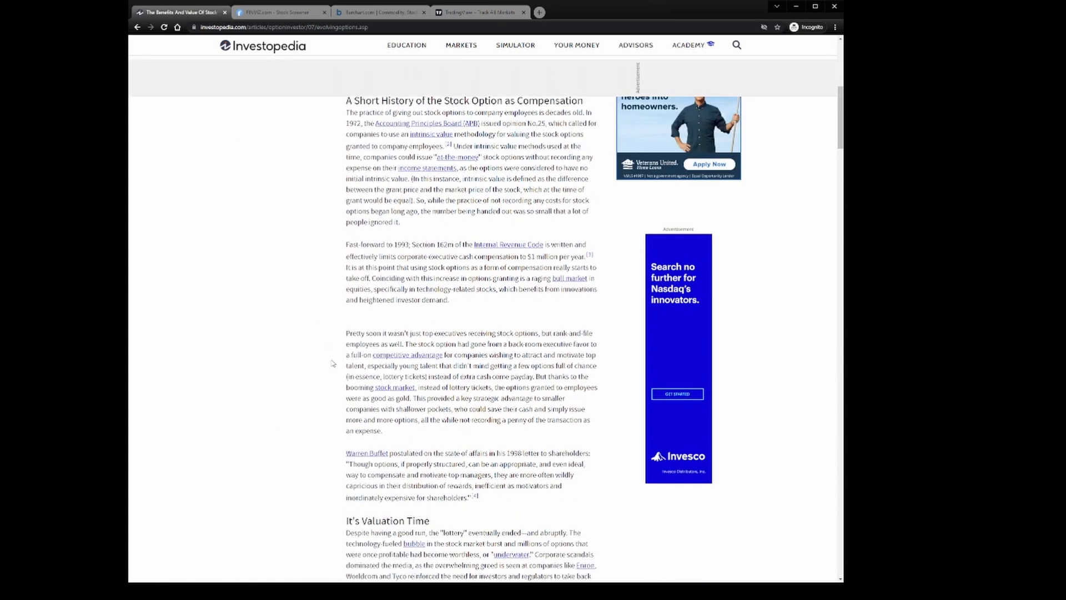
scroll(332, 362, up, 3)
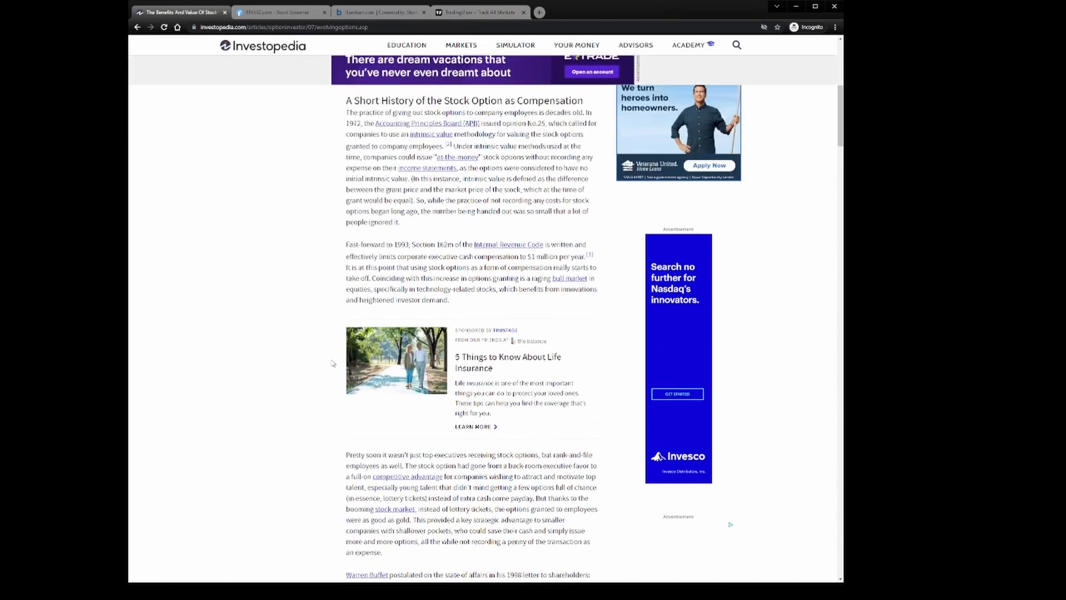
scroll(331, 362, up, 4)
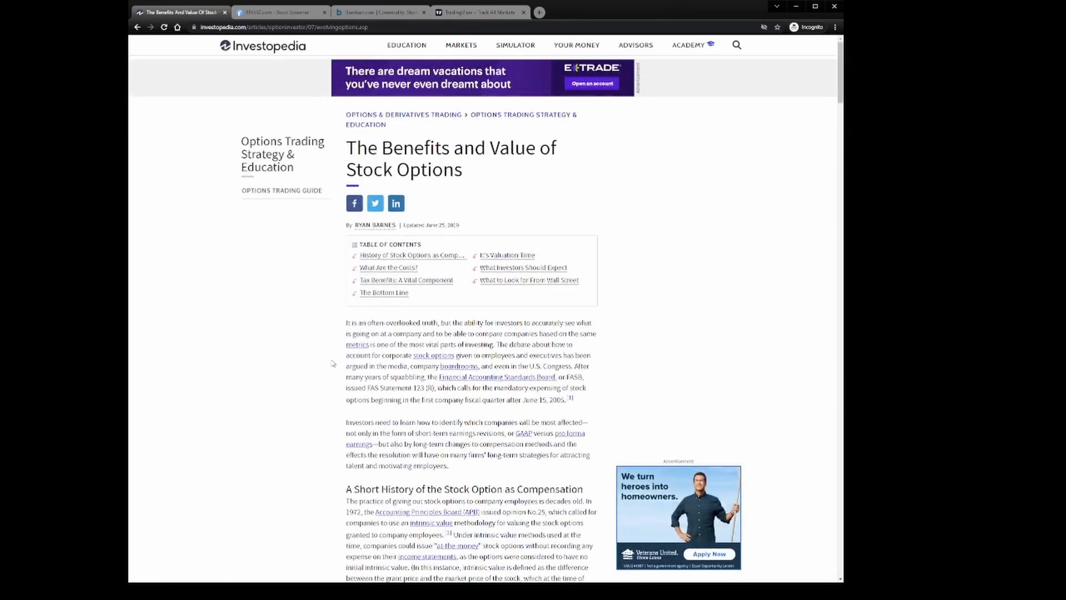
Step: Go back, search 'options delta', and read the Delta Definition & Examples article
key(alt+Left)
key(alt+Left)
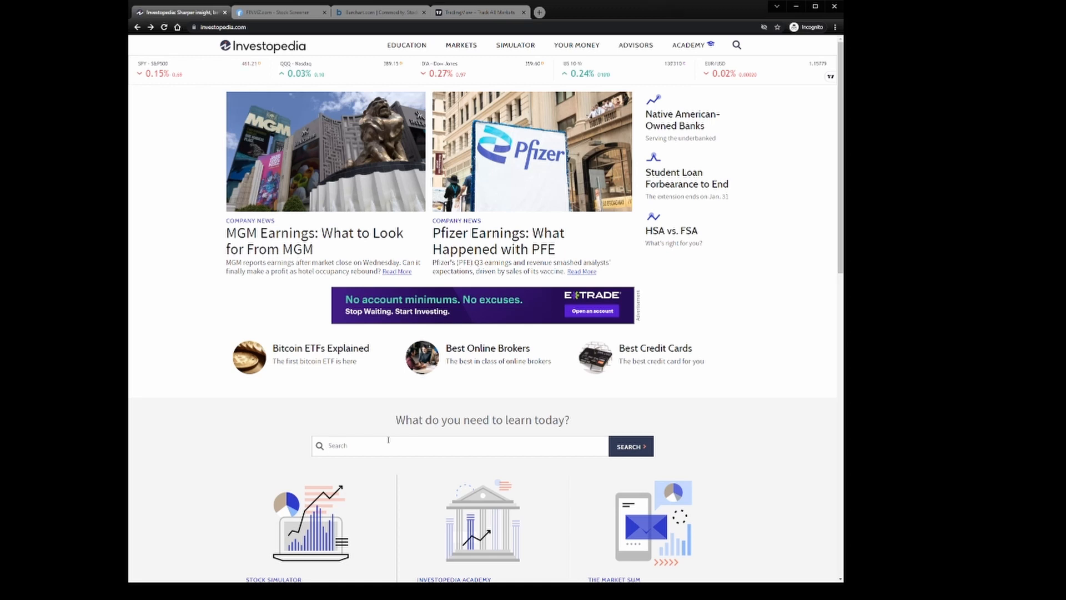
text(options delt)
text(a)
key(Return)
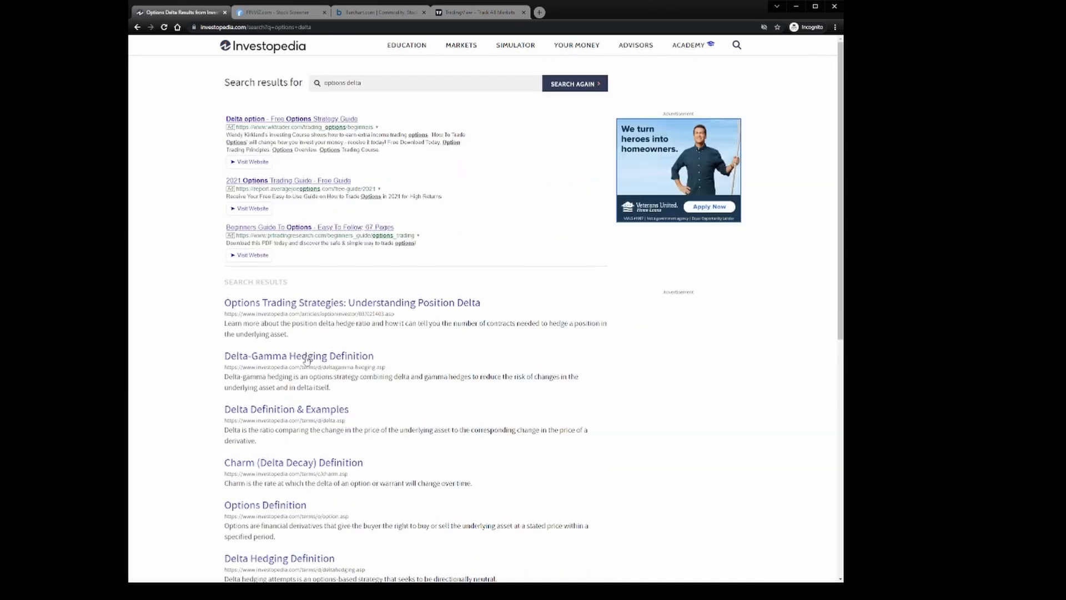
click(303, 417)
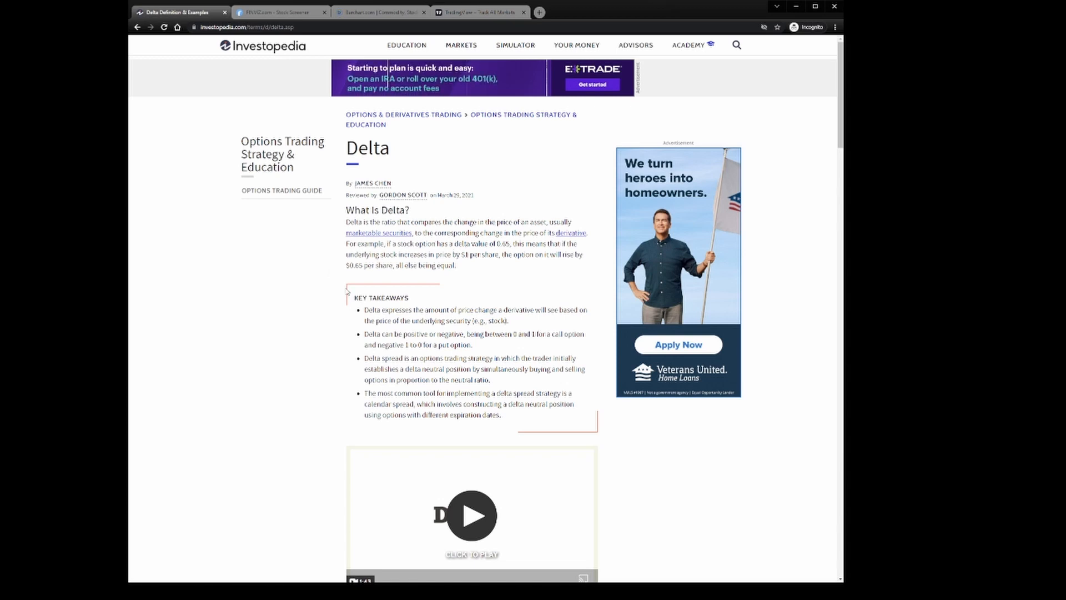
scroll(348, 291, down, 3)
scroll(348, 291, down, 2)
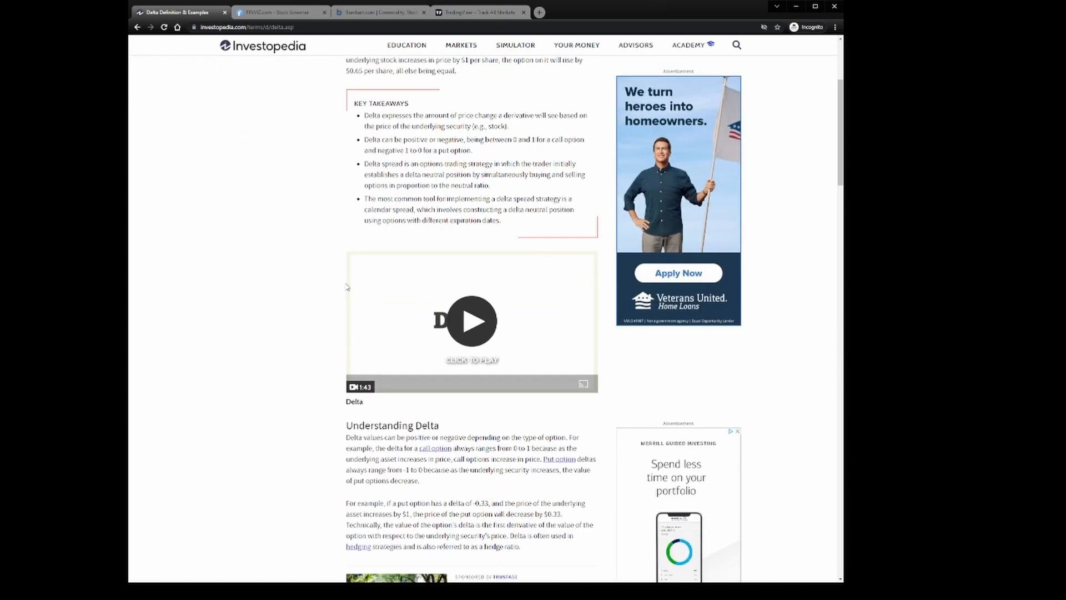
scroll(348, 286, up, 3)
scroll(348, 285, down, 2)
scroll(348, 286, down, 10)
scroll(340, 267, up, 3)
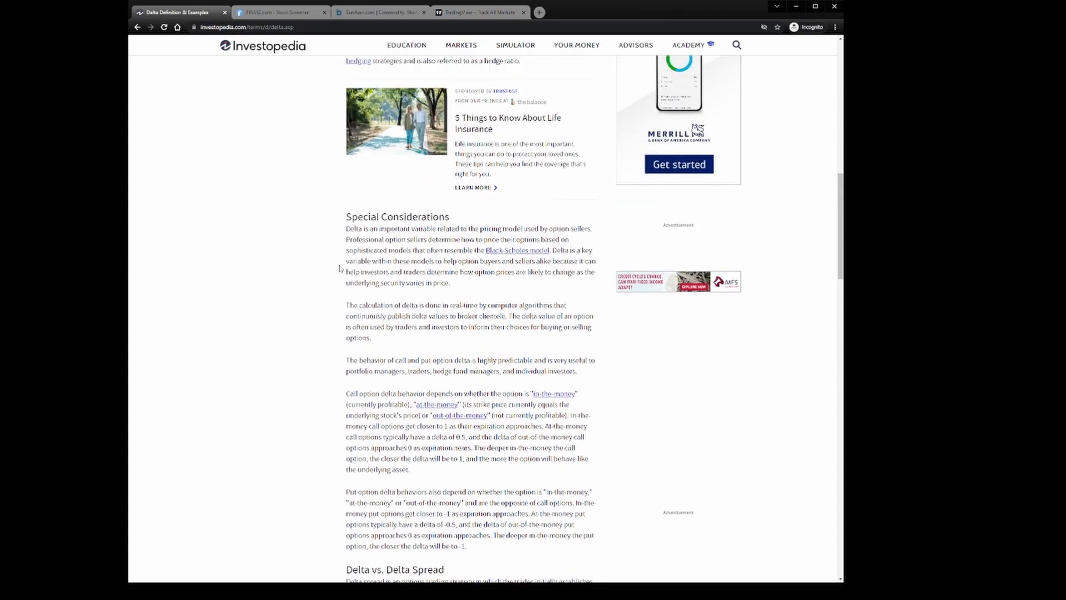
scroll(340, 267, up, 2)
scroll(340, 268, up, 3)
scroll(340, 267, up, 3)
scroll(340, 268, up, 4)
scroll(340, 268, up, 3)
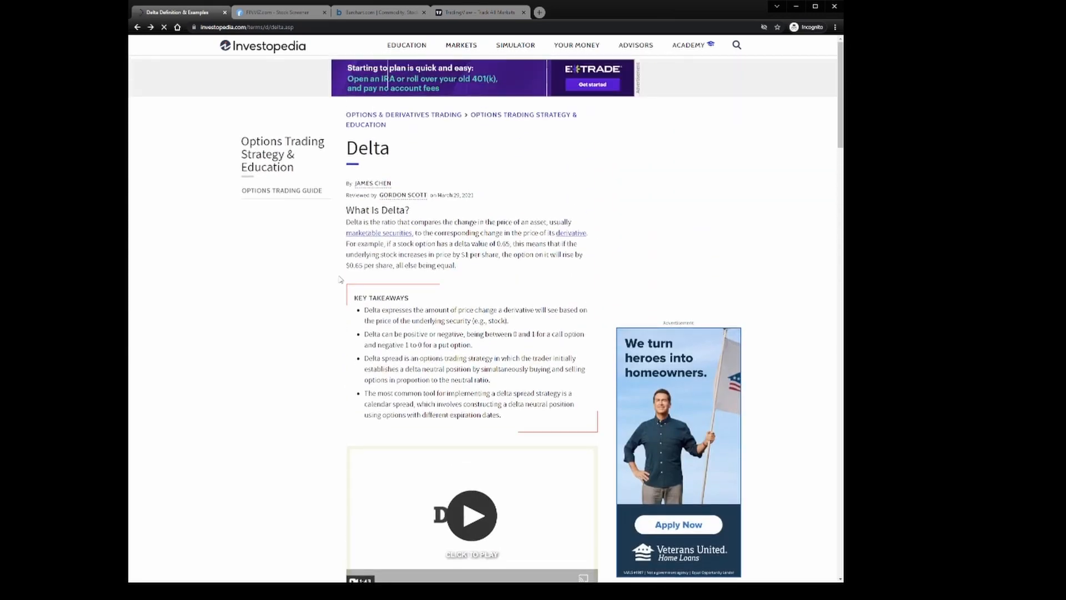
Step: Navigate back twice to the Investopedia home page
key(alt+Left)
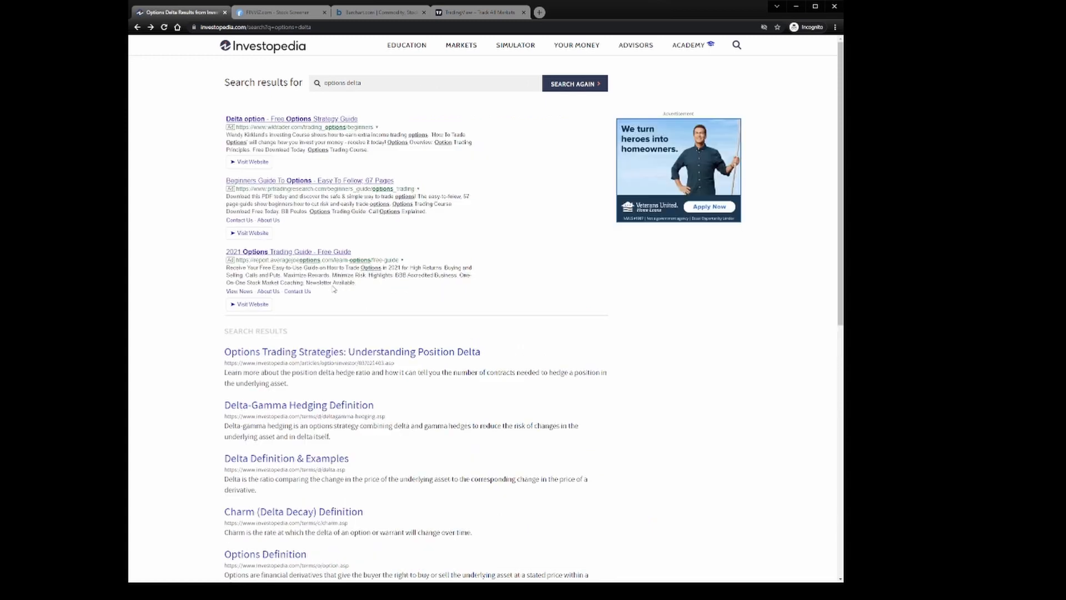
key(alt+Left)
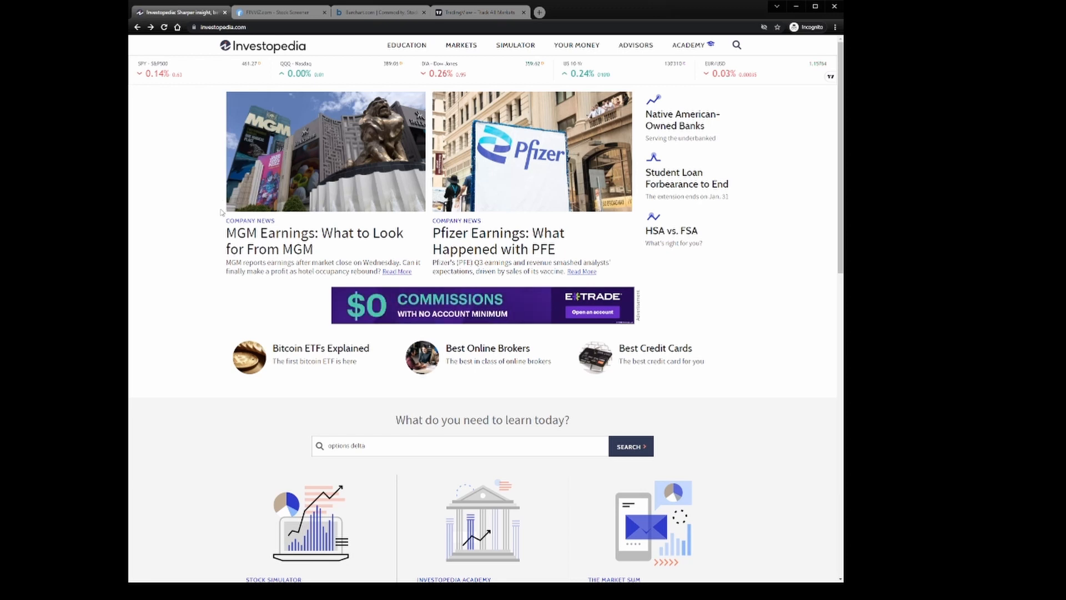
scroll(221, 213, down, 1)
scroll(189, 244, down, 1)
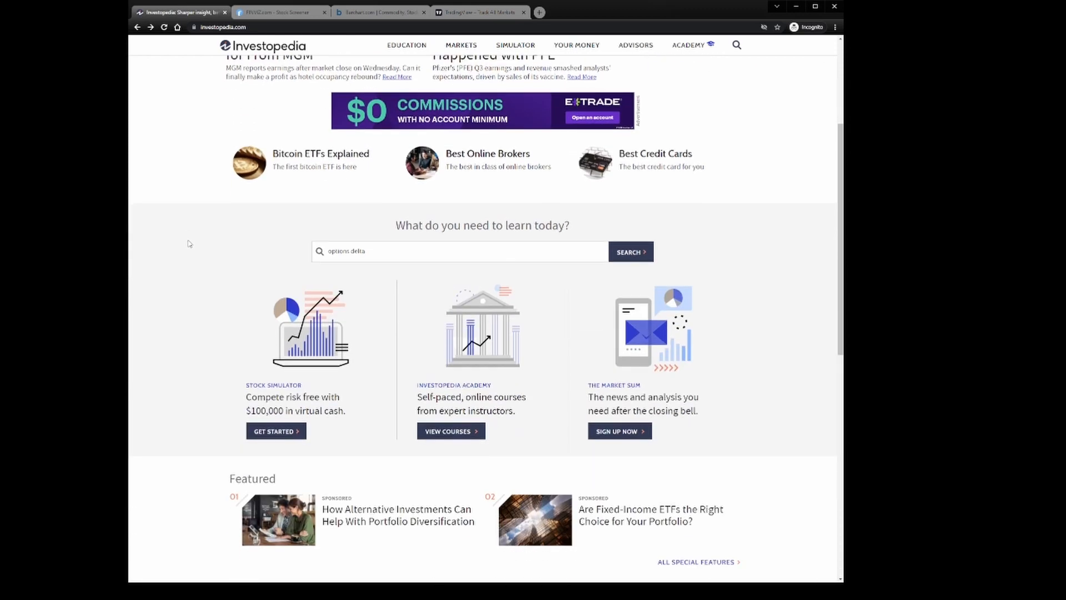
scroll(190, 243, up, 3)
scroll(189, 243, up, 1)
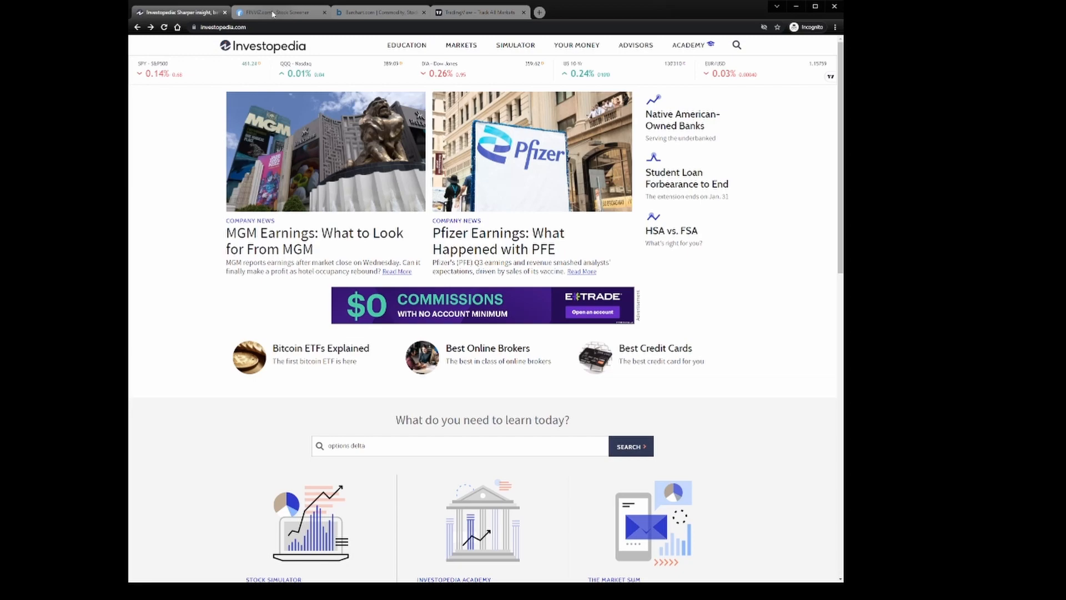
Step: Switch to Finviz, dismiss the ad, glance at the Screener, then return Home
click(273, 14)
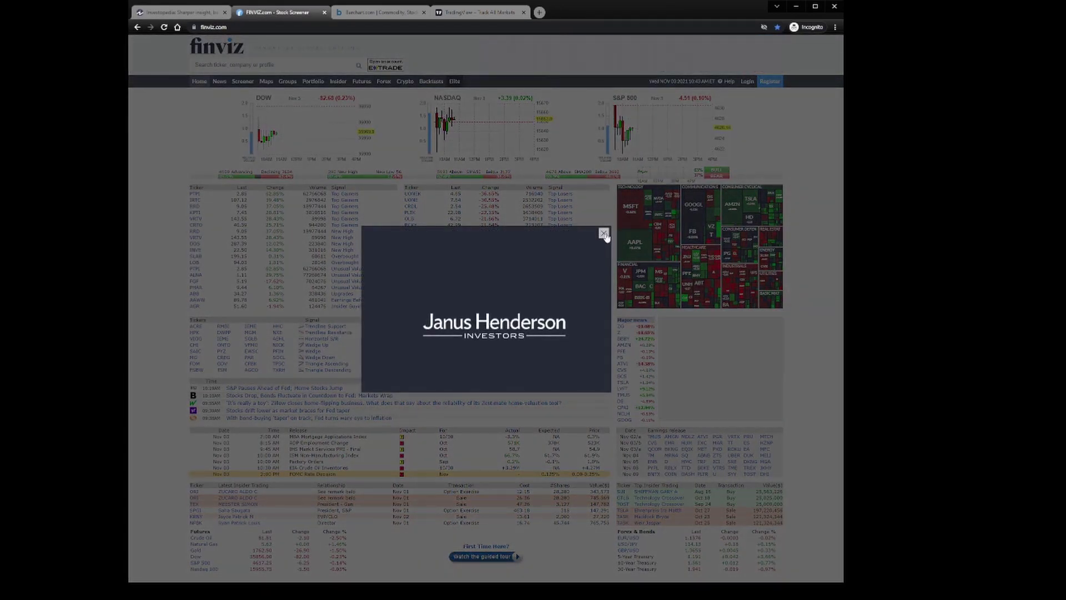
click(604, 234)
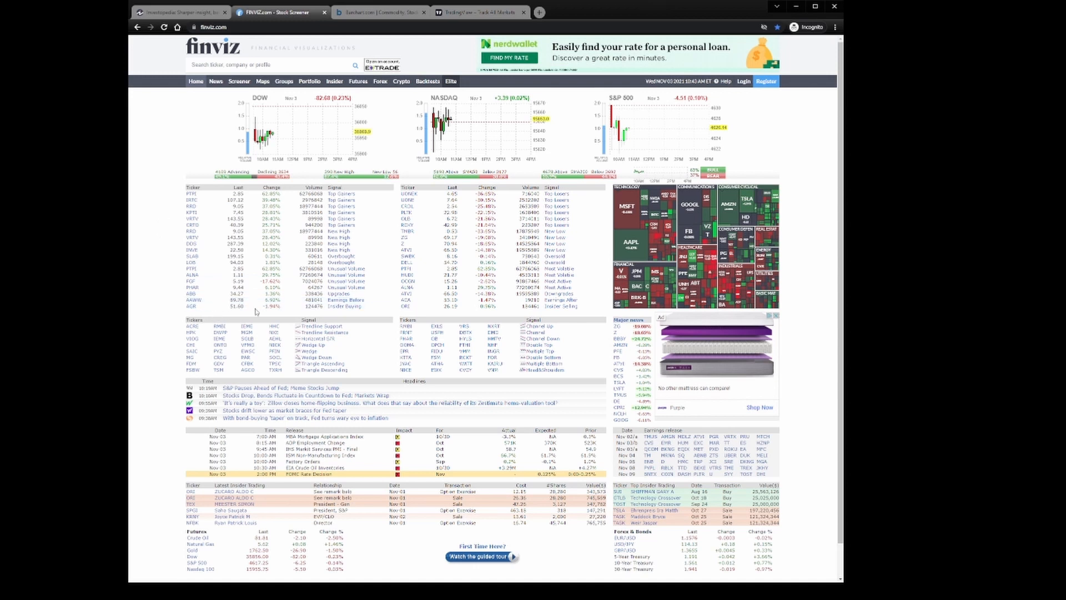
click(240, 81)
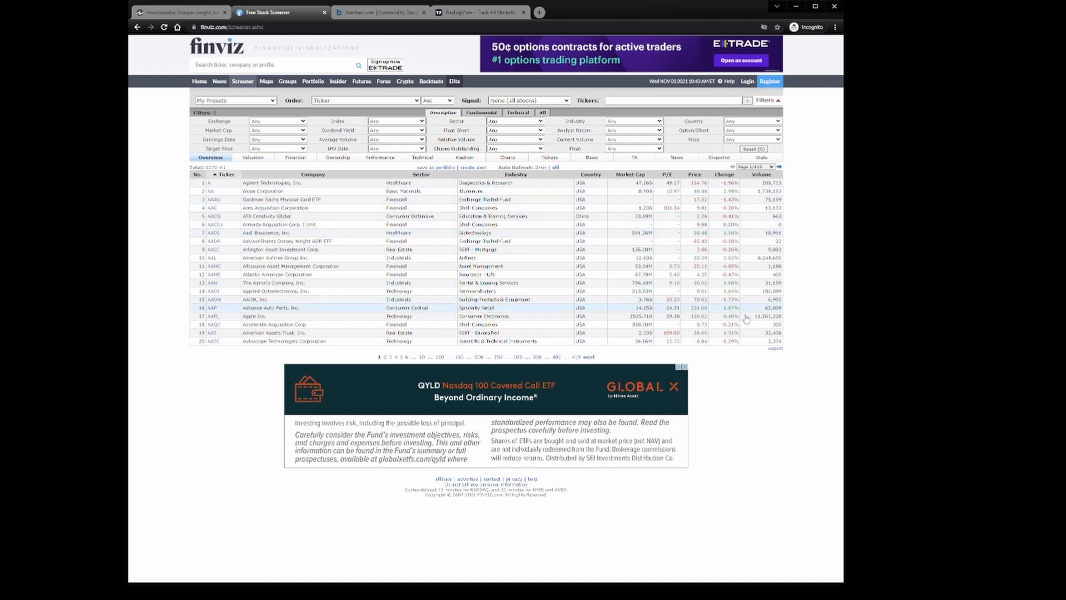
click(200, 82)
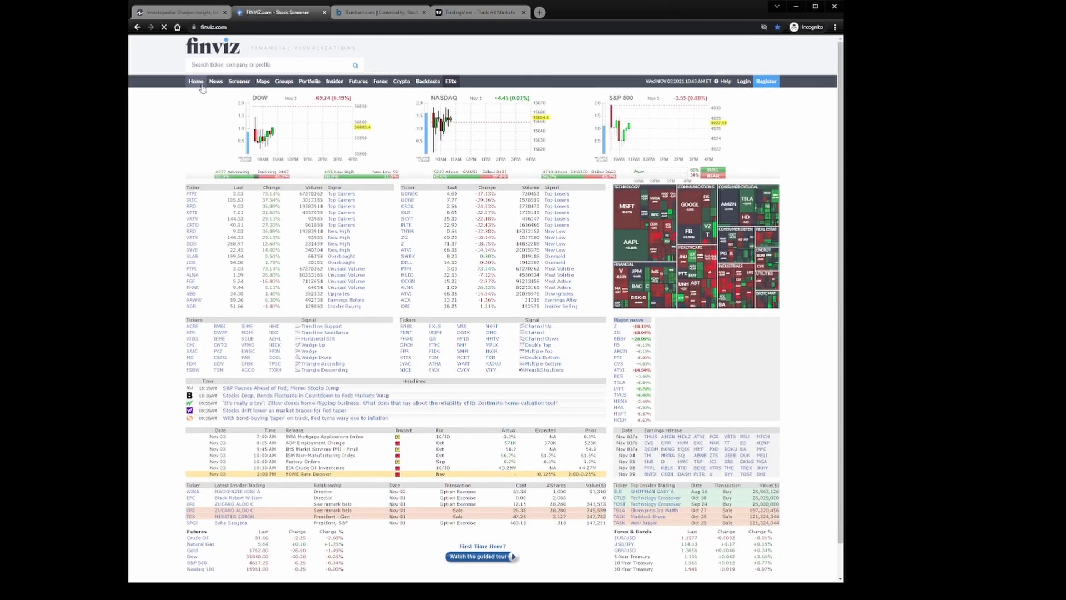
Step: Bring up Finviz's Maps page with the S&P 500 heat map
click(269, 81)
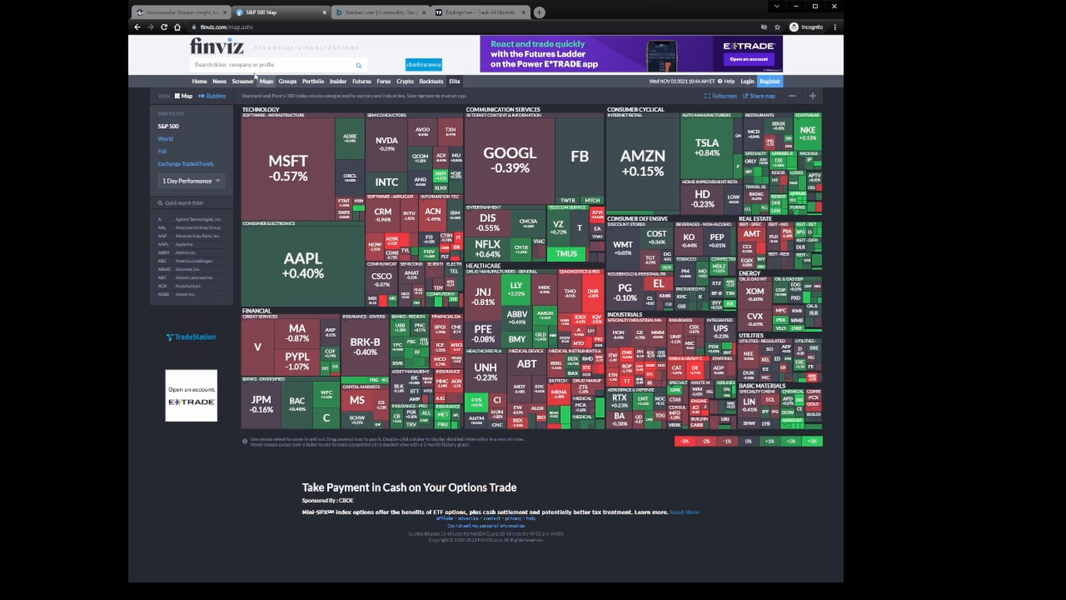
text(aapl)
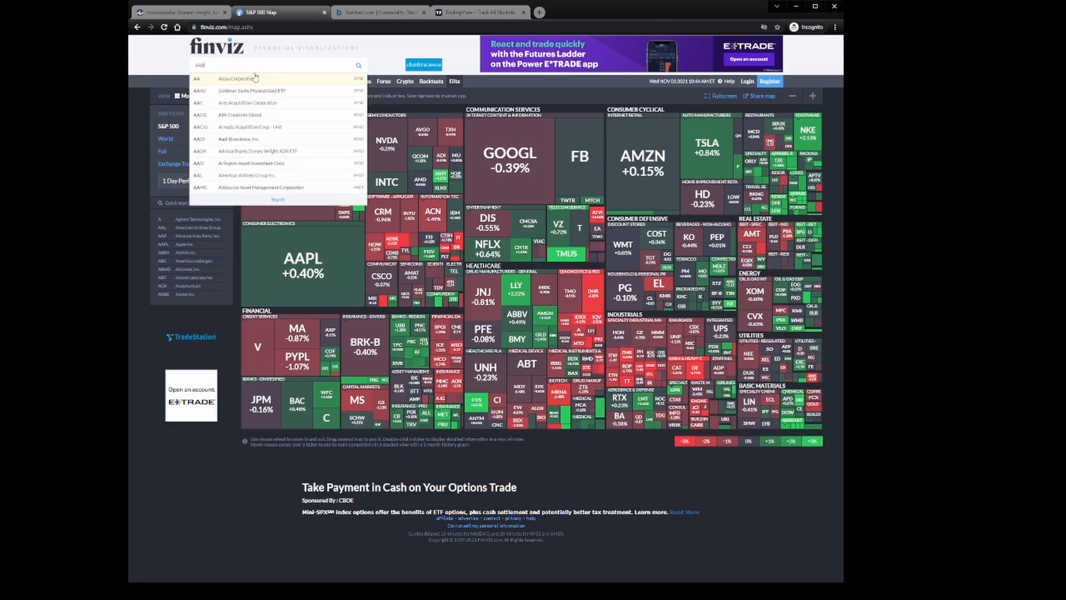
key(Return)
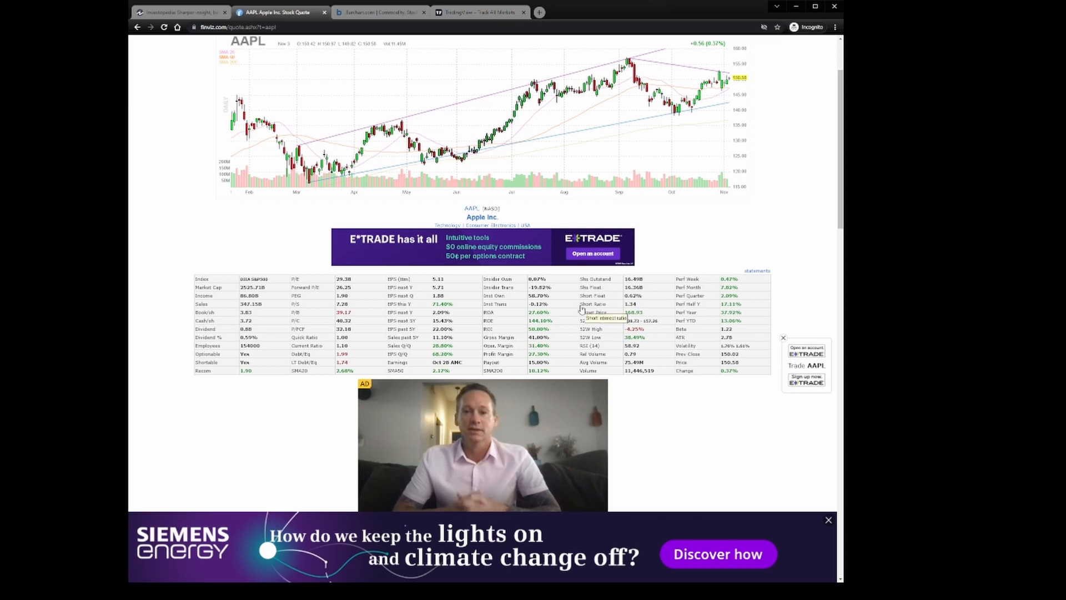
drag(642, 297, 585, 302)
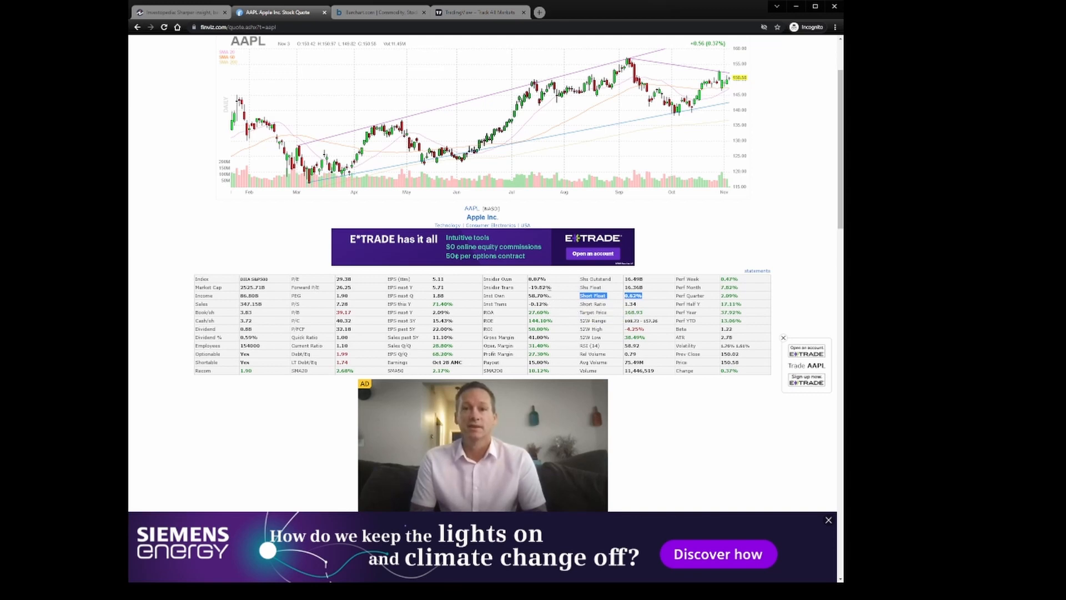
scroll(558, 325, up, 3)
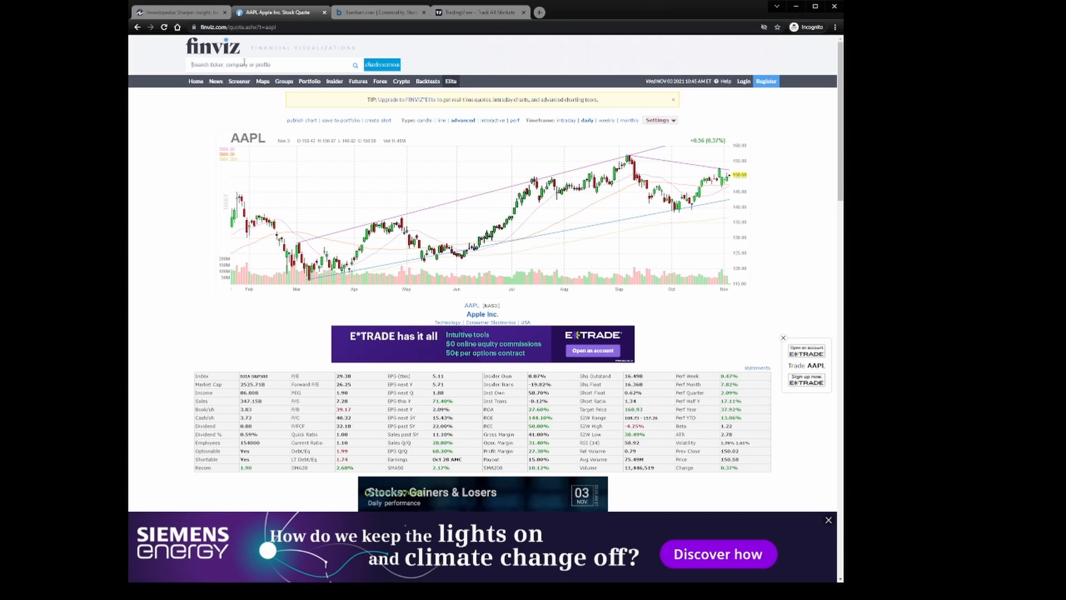
Step: Look up GME on Finviz and highlight its Short Float figure of 12.23%
click(246, 63)
text(gme)
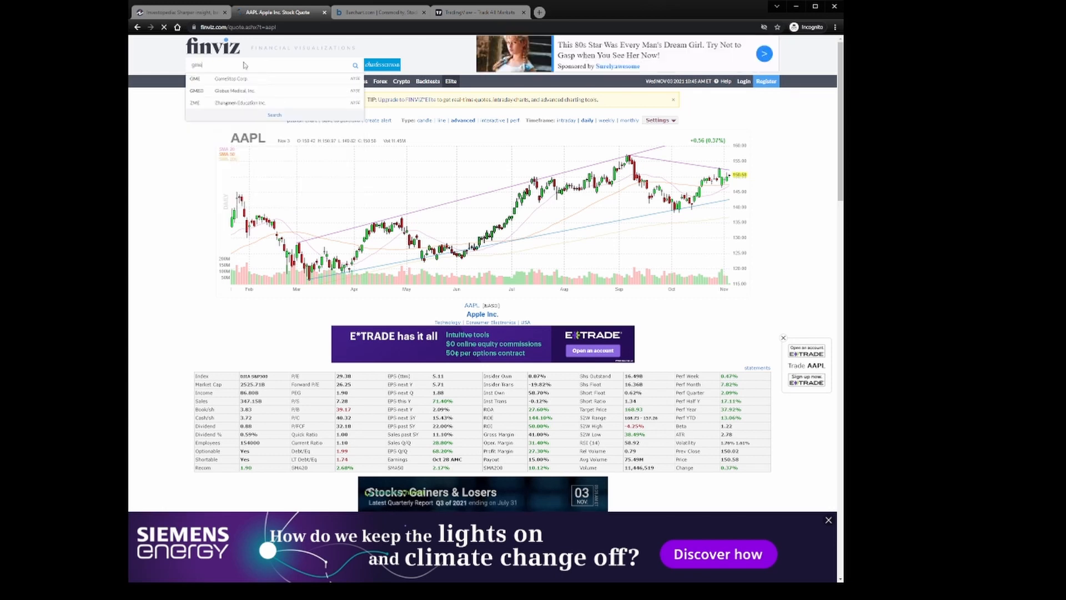
key(Return)
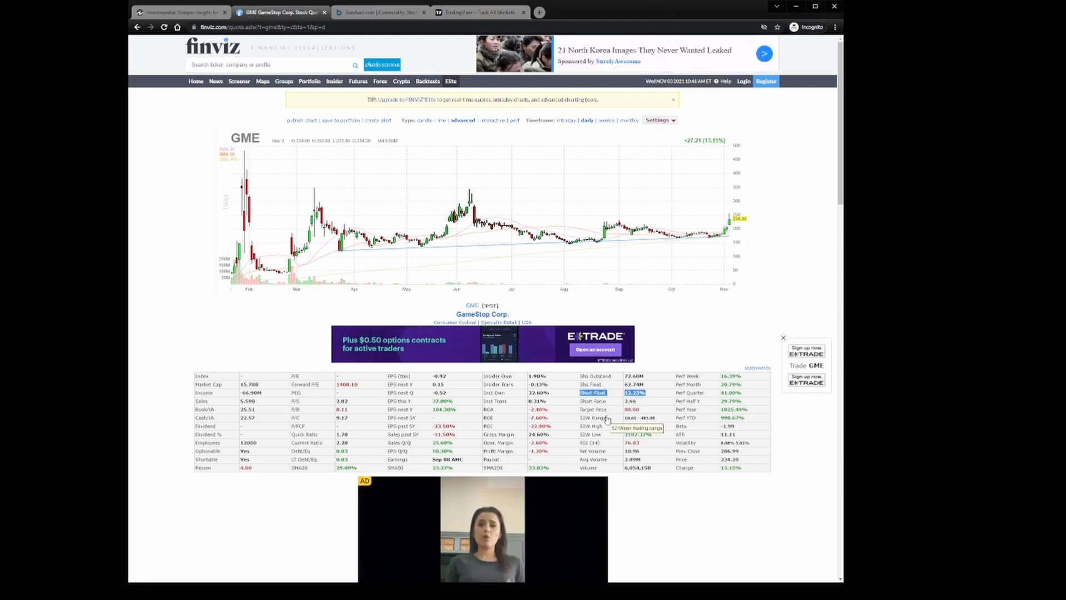
click(654, 395)
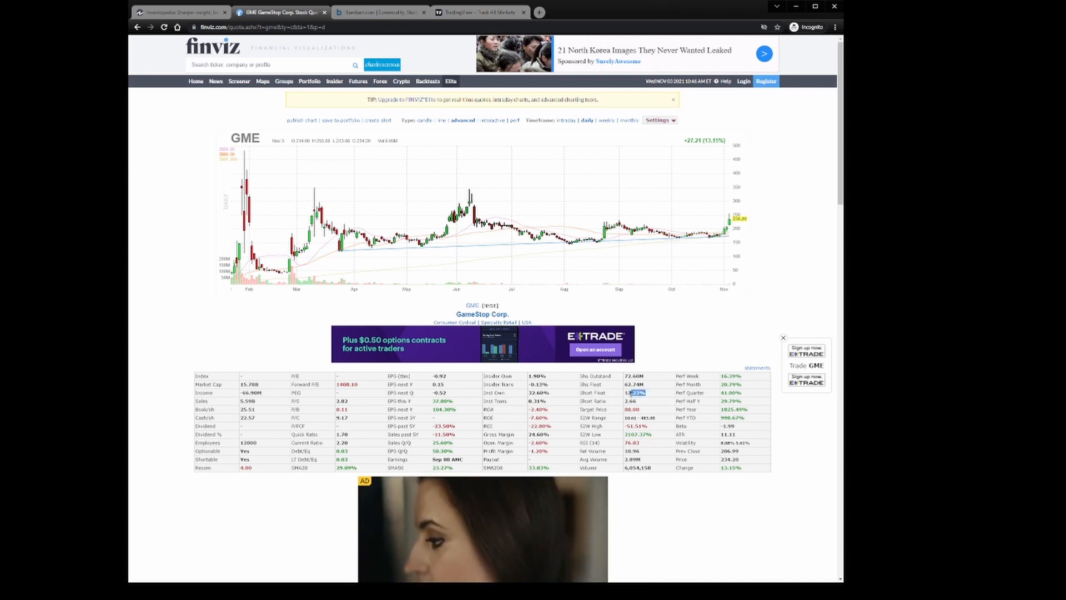
drag(642, 393, 583, 395)
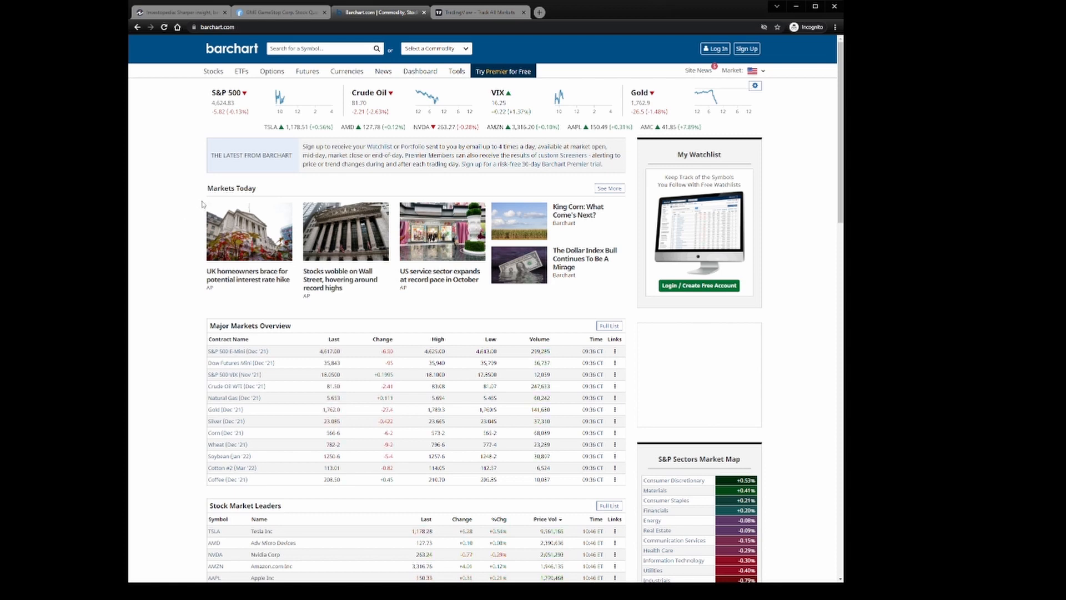
Step: Flip between the Finviz GME quote and the Barchart home page tabs
click(284, 13)
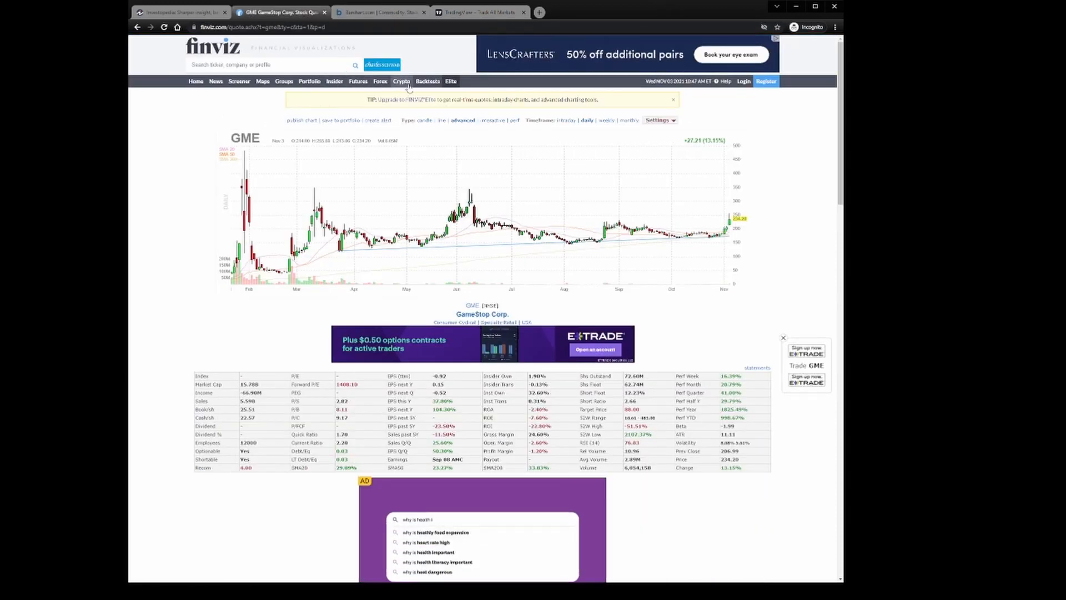
click(361, 13)
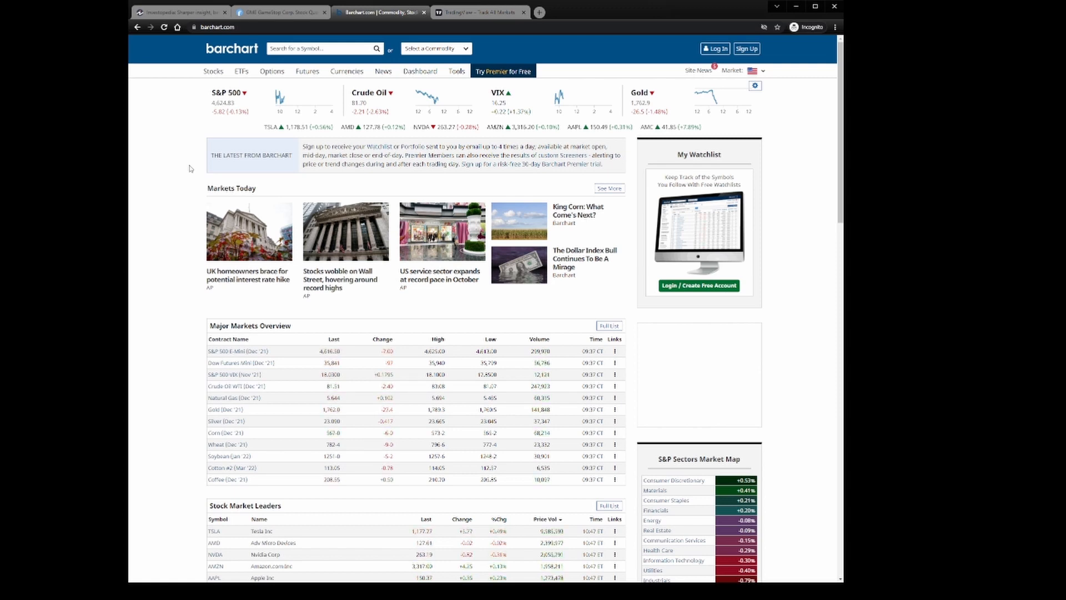
scroll(191, 168, down, 1)
scroll(189, 168, down, 3)
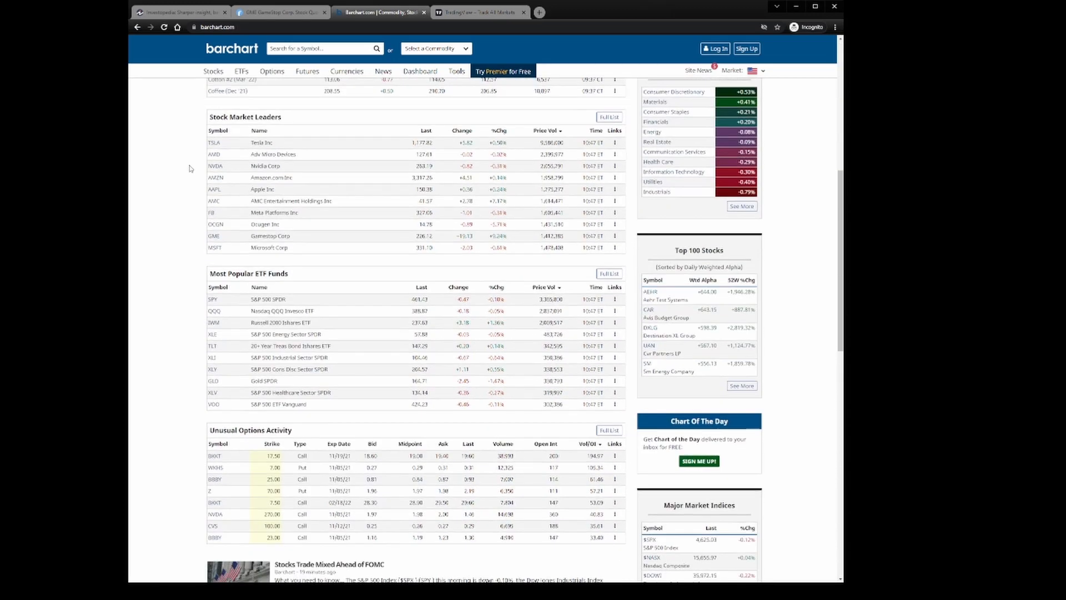
scroll(190, 168, up, 2)
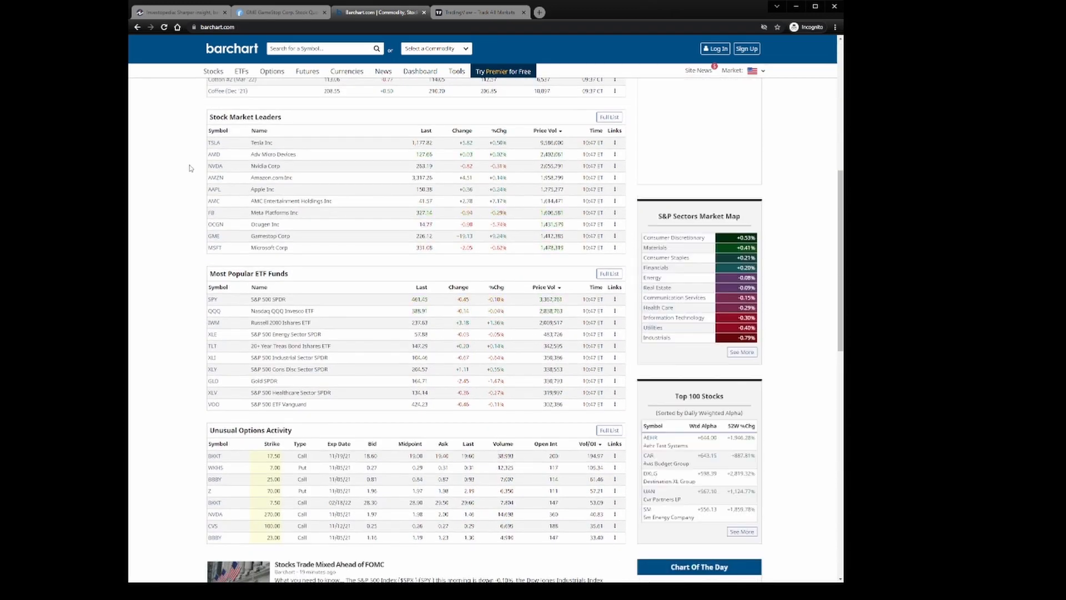
scroll(190, 168, up, 5)
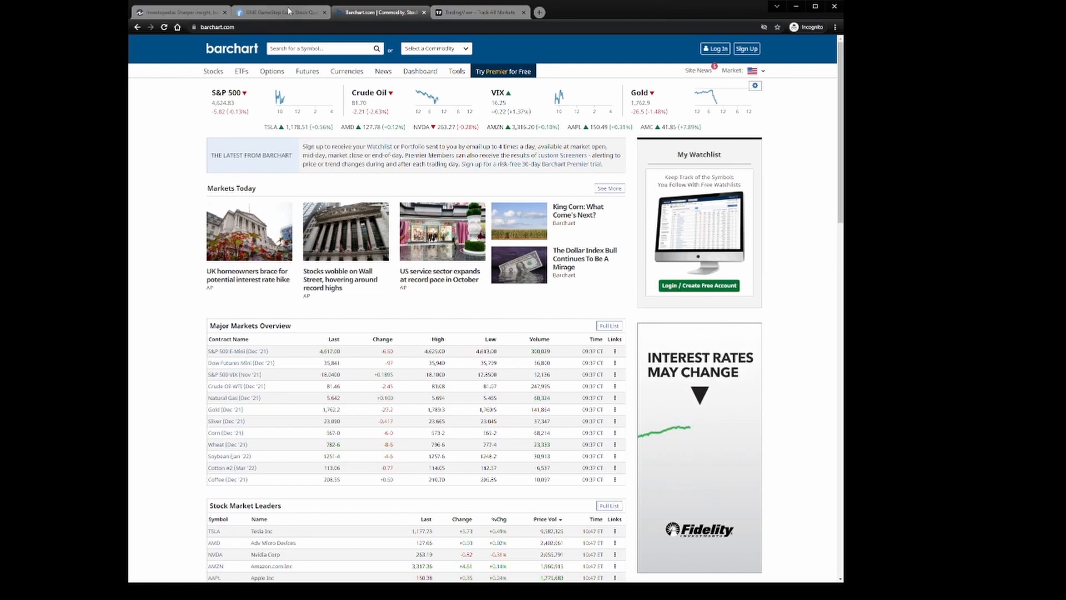
click(283, 12)
click(357, 12)
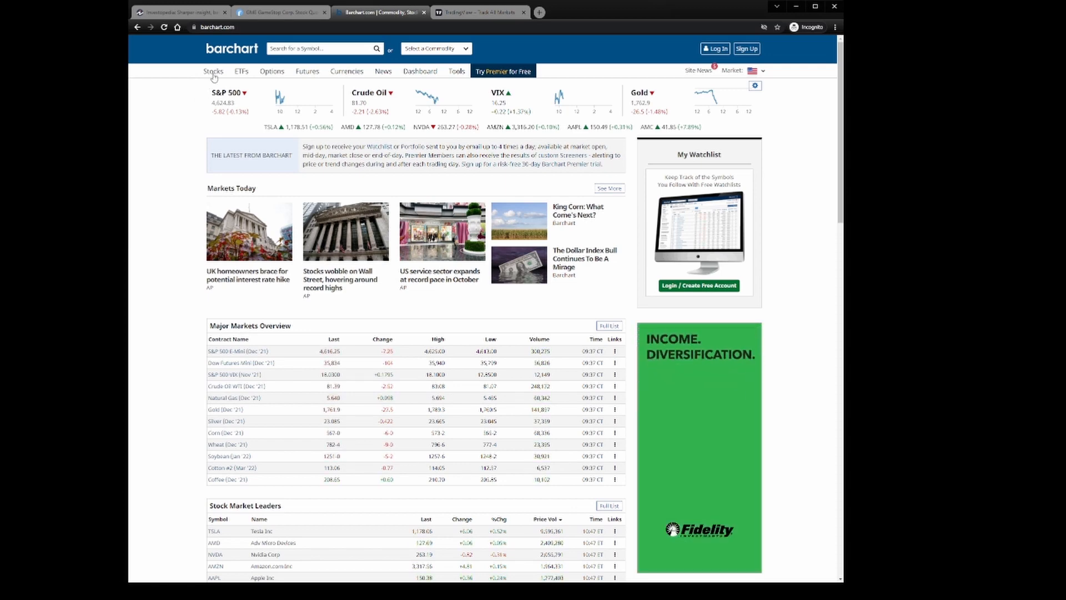
mouse_move(214, 71)
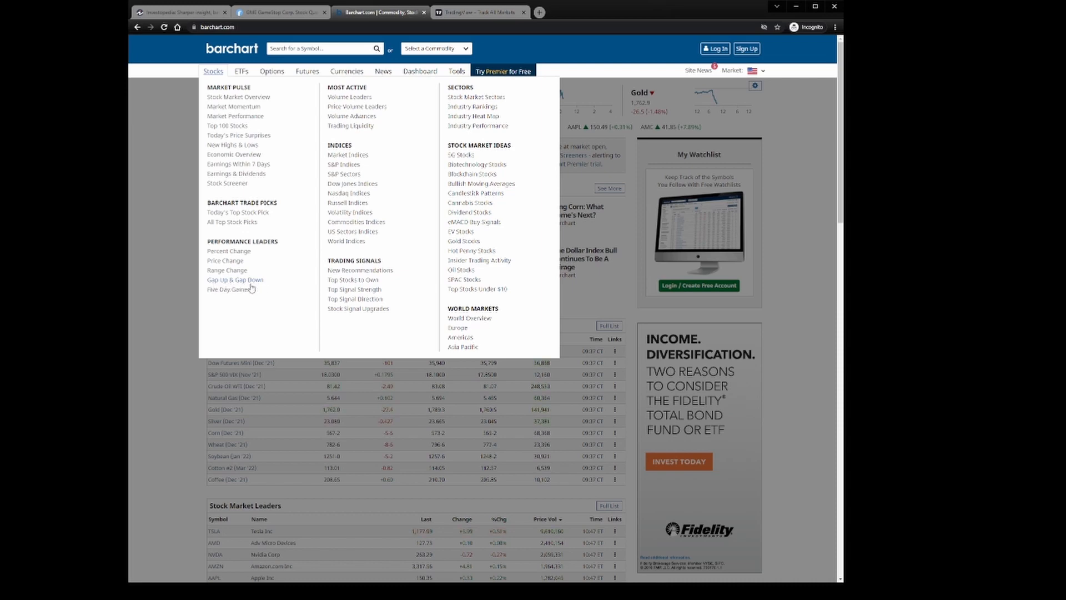
Step: Choose Gap Up & Gap Down from Barchart's Stocks menu
click(236, 280)
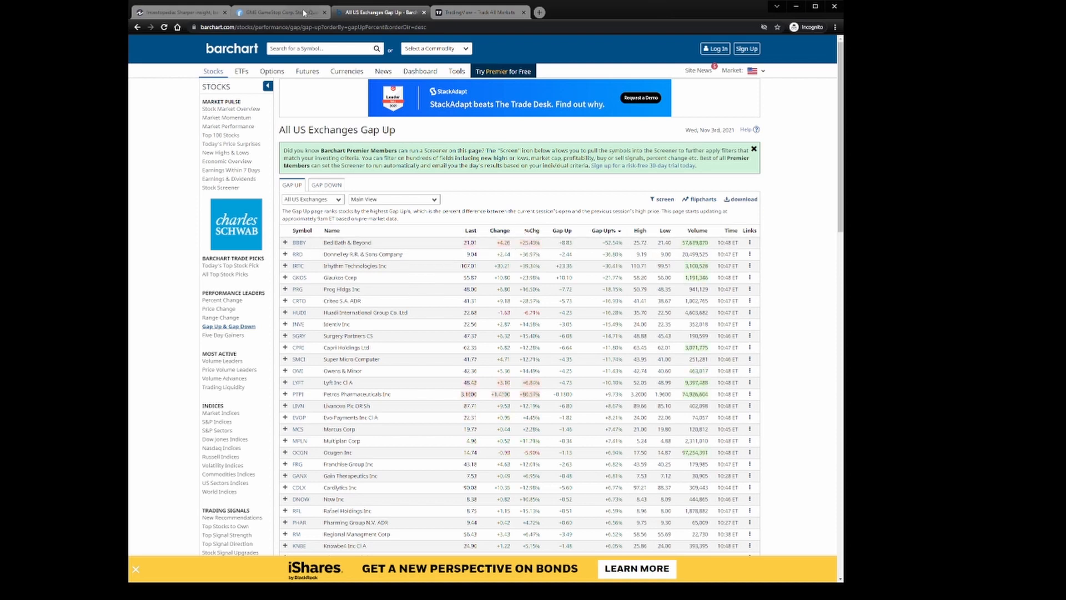
Step: Look up BBBY on Finviz, highlight its Short Float, then return to Barchart's gap-up tab
click(288, 12)
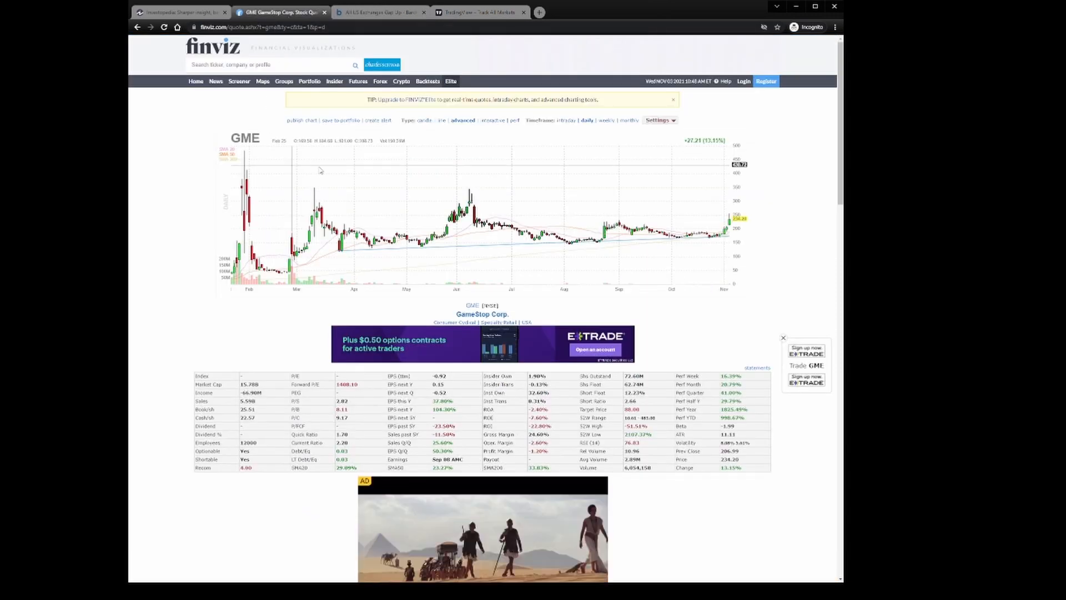
click(280, 64)
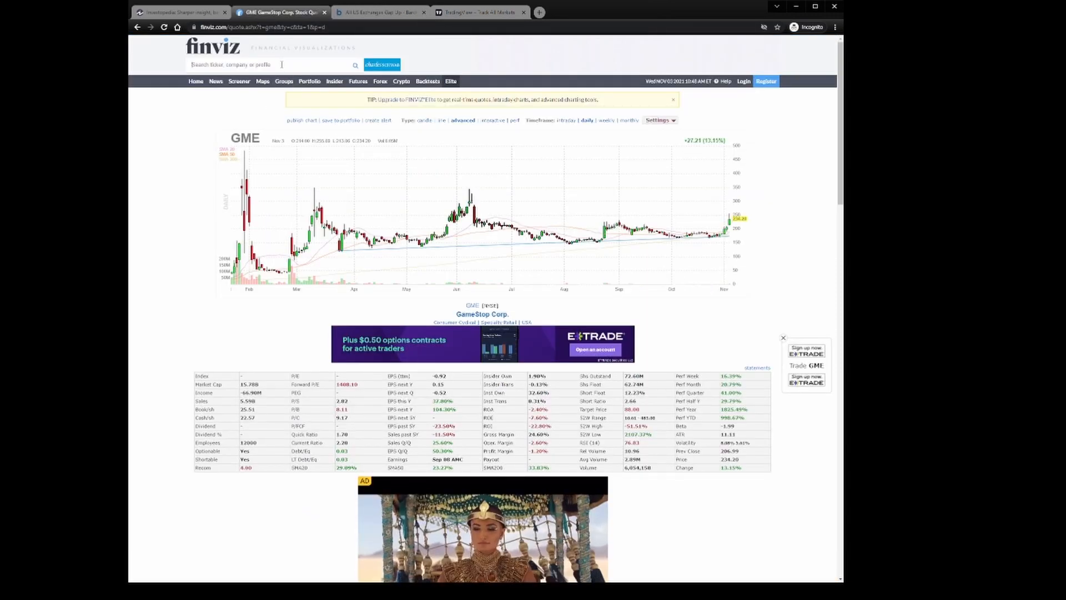
text(bbby)
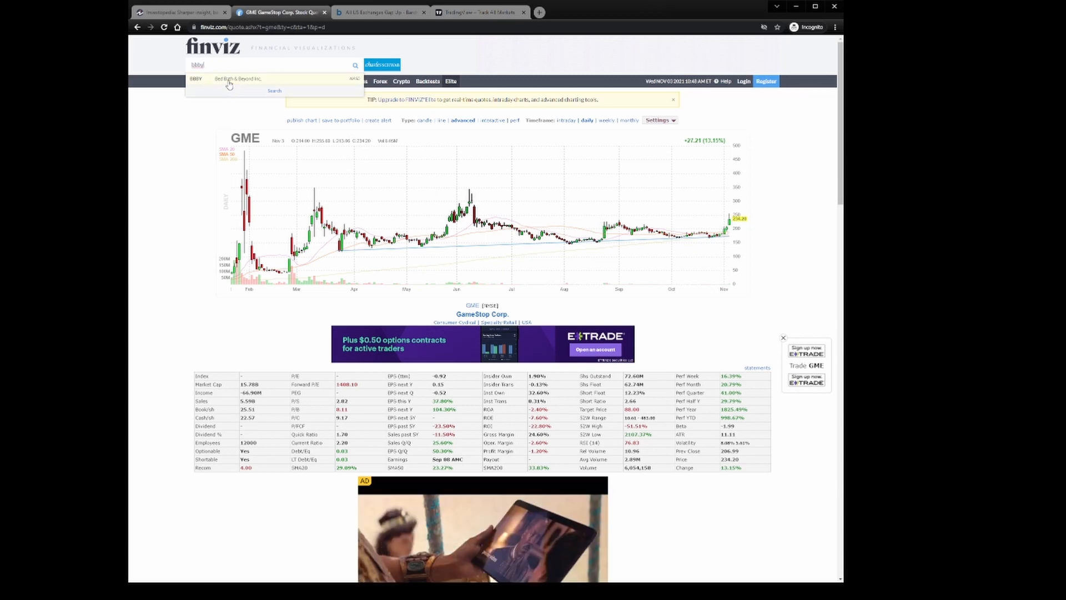
key(Return)
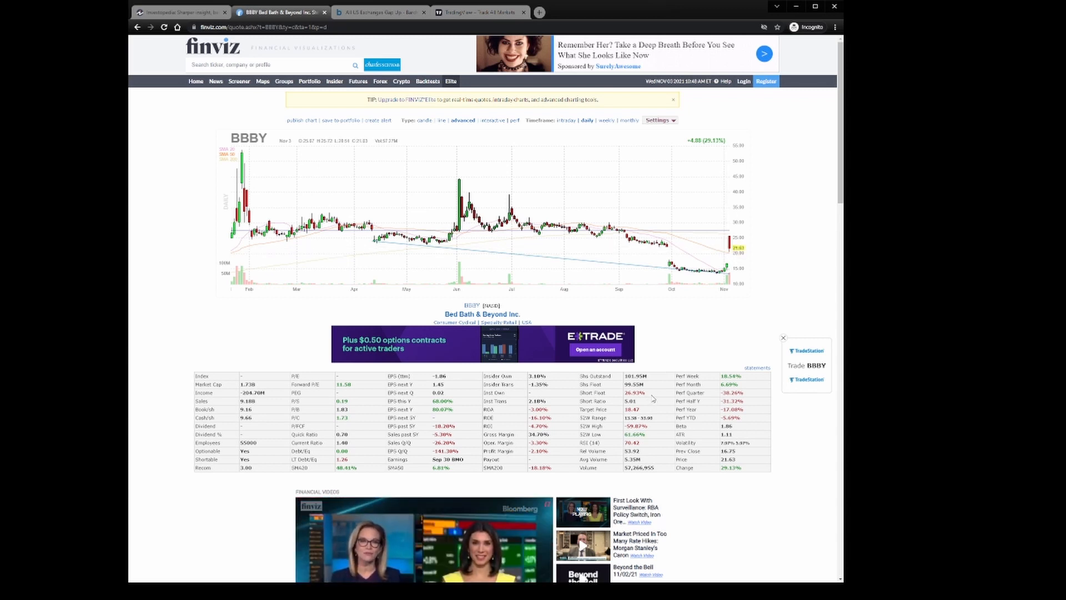
double_click(635, 392)
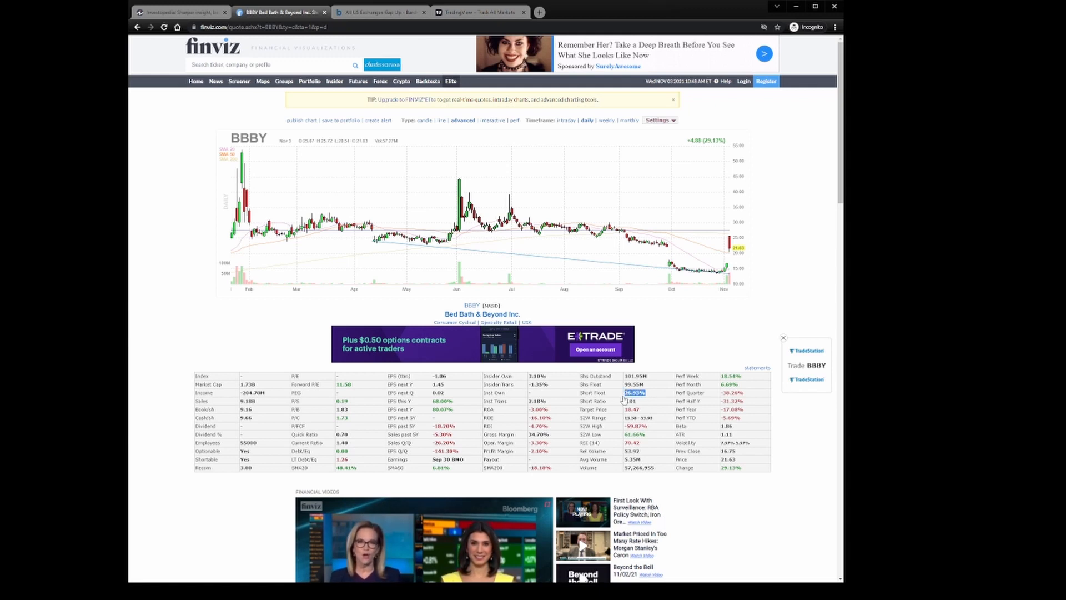
drag(635, 392, 581, 394)
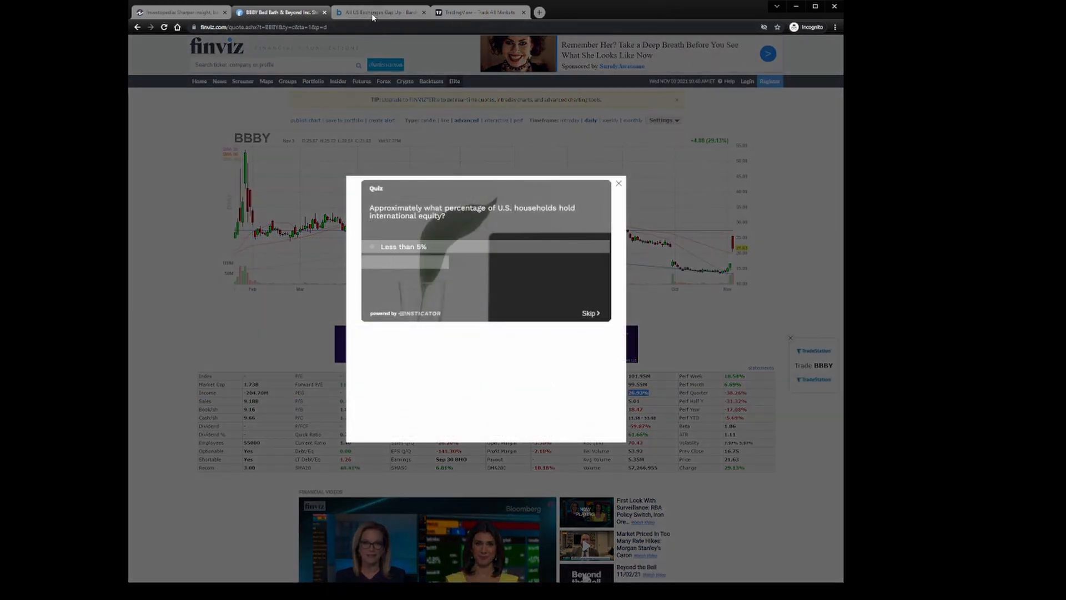
click(374, 11)
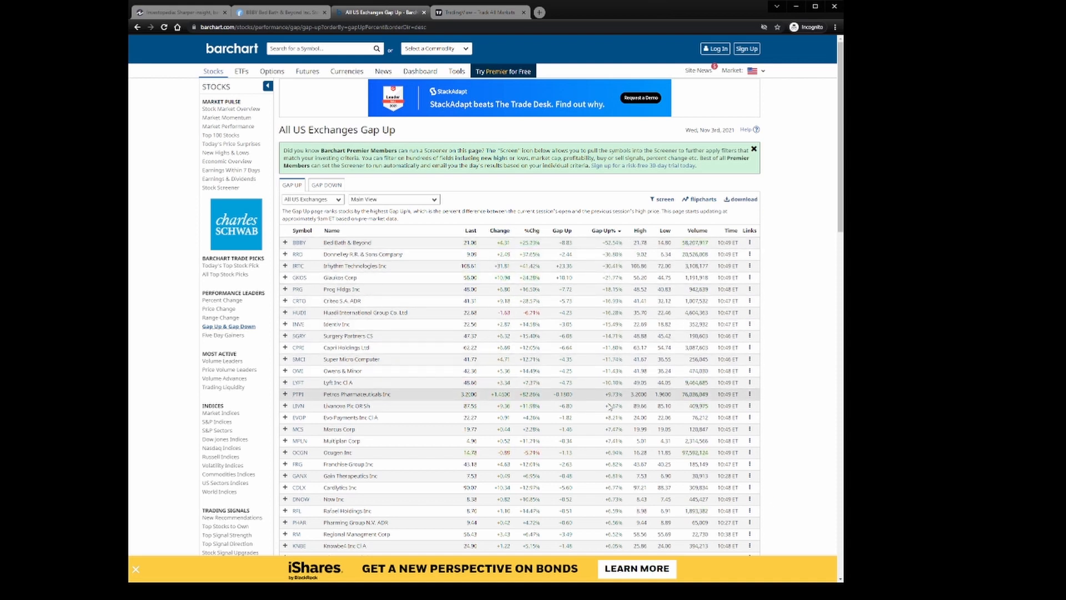
Step: Switch to the Gap Down list, clear the ad and sign-up popups, and briefly highlight the Z and ZG rows
click(321, 187)
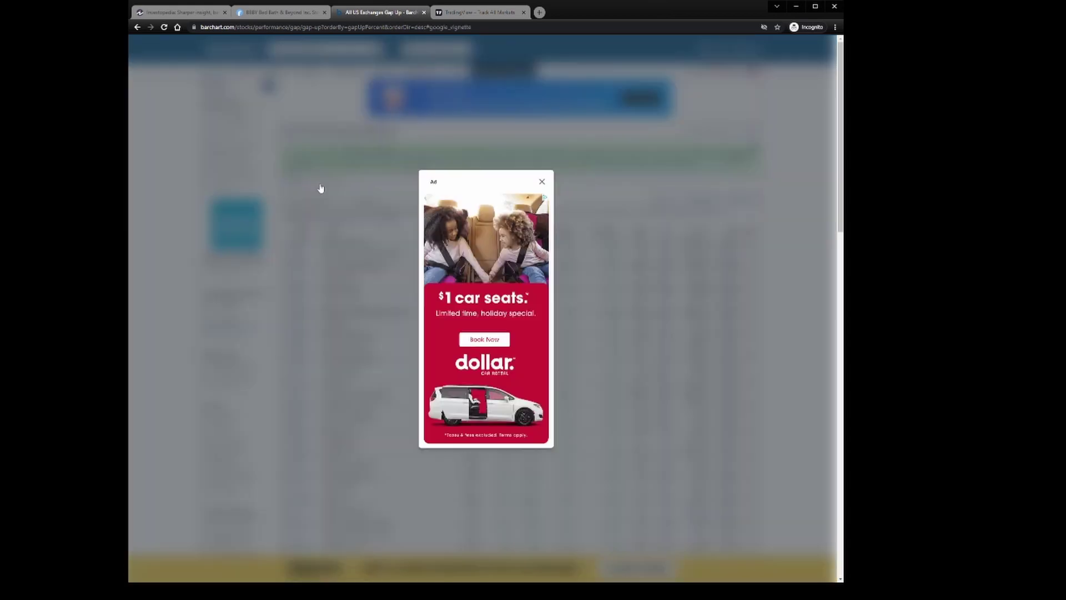
click(542, 181)
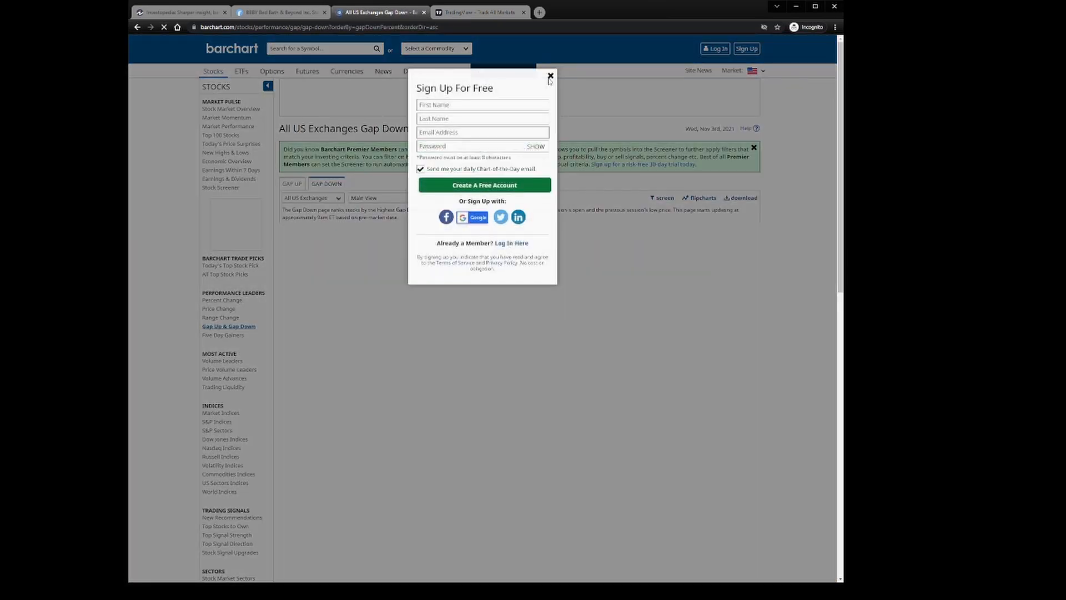
click(549, 76)
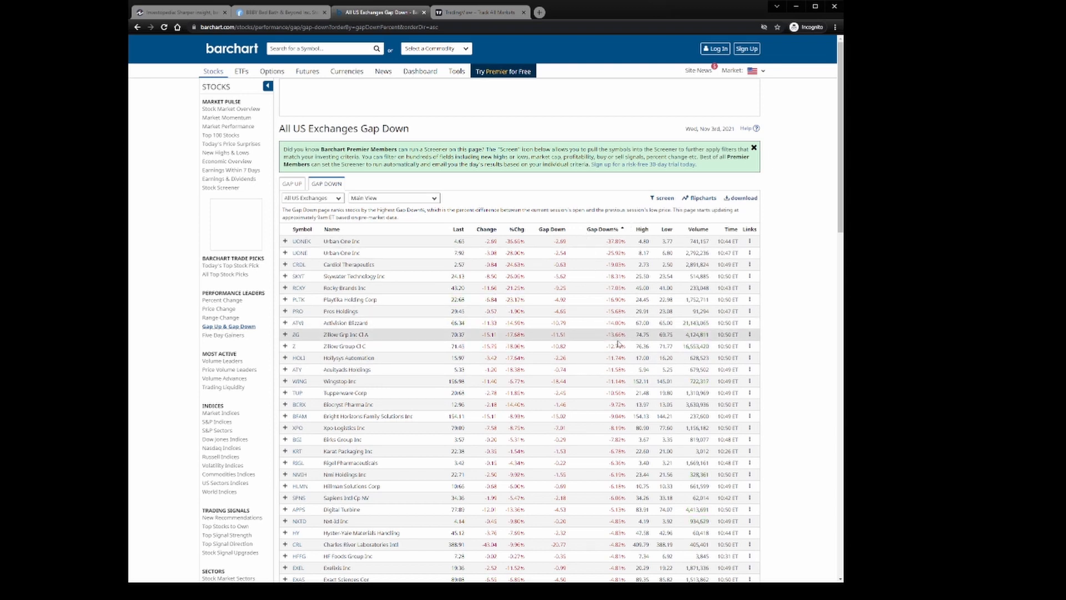
drag(617, 346, 620, 335)
click(642, 252)
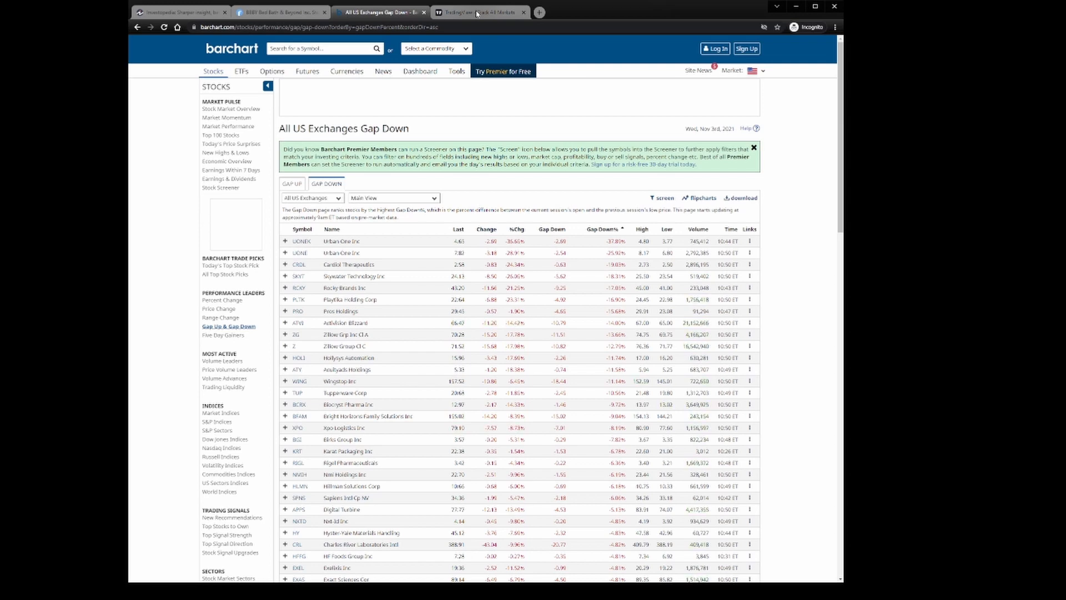
Step: Switch to TradingView and enter its full charting workspace for AAPL daily
click(477, 13)
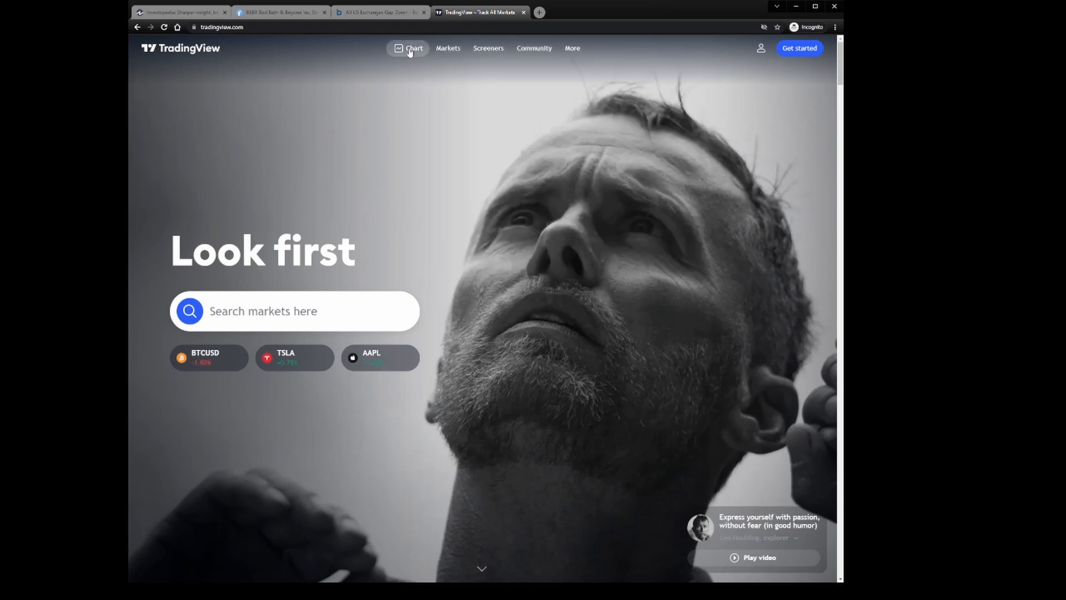
click(410, 48)
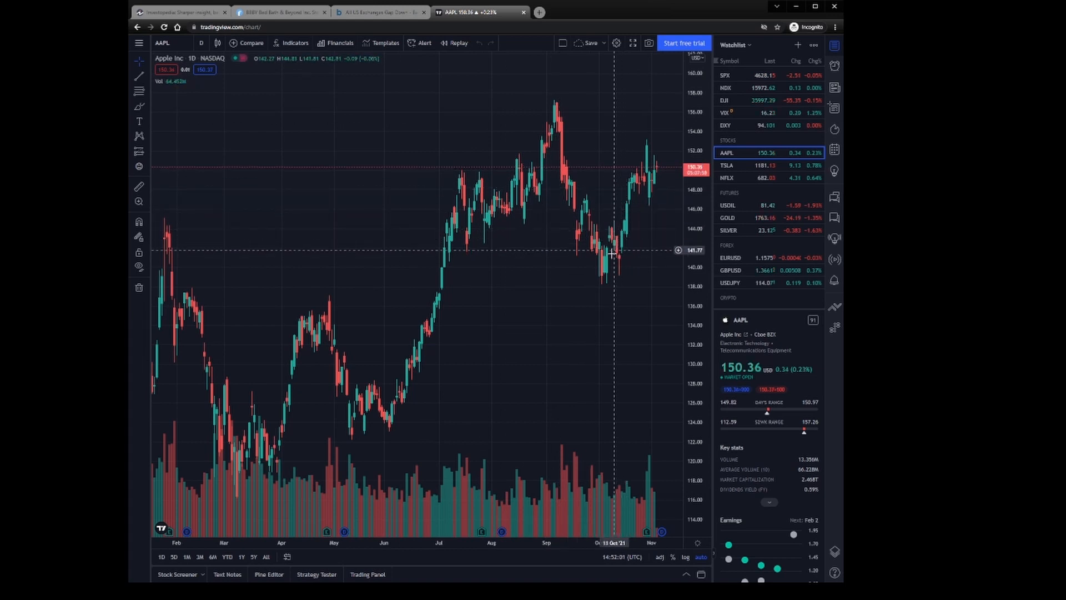
Step: Bring up the Indicators & Strategies library from the chart toolbar
click(295, 43)
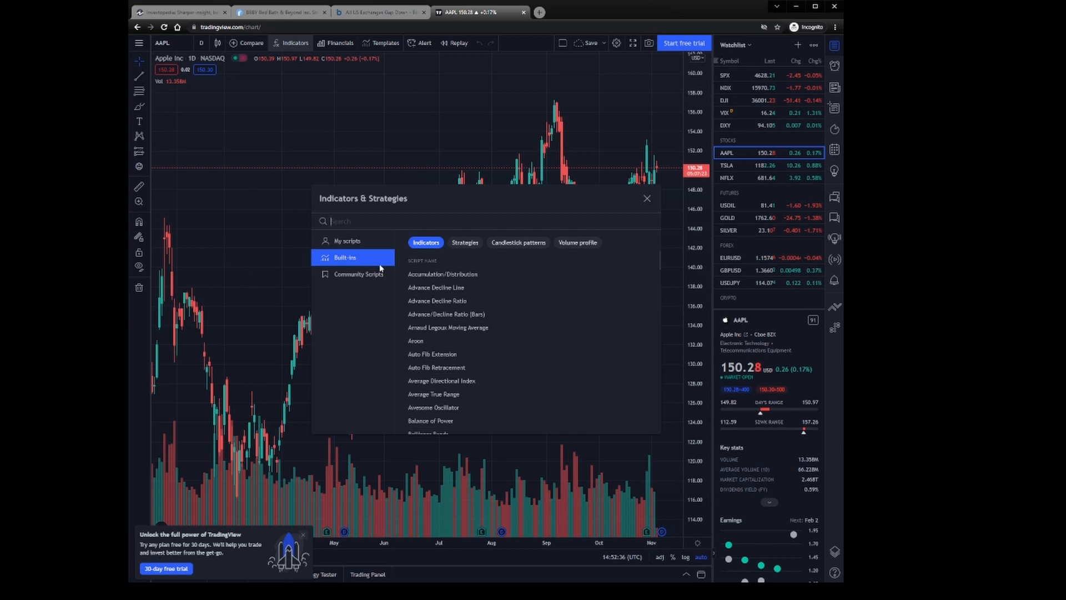
scroll(506, 328, down, 5)
scroll(507, 327, down, 5)
scroll(507, 327, down, 5)
scroll(507, 327, down, 5)
scroll(507, 328, down, 3)
scroll(507, 324, up, 3)
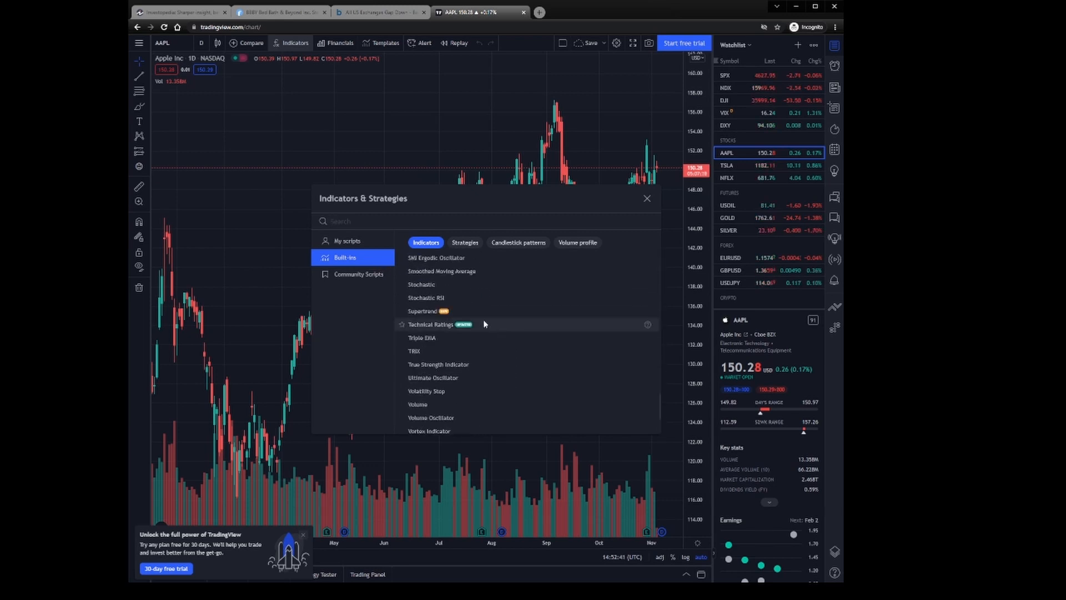
scroll(507, 325, down, 3)
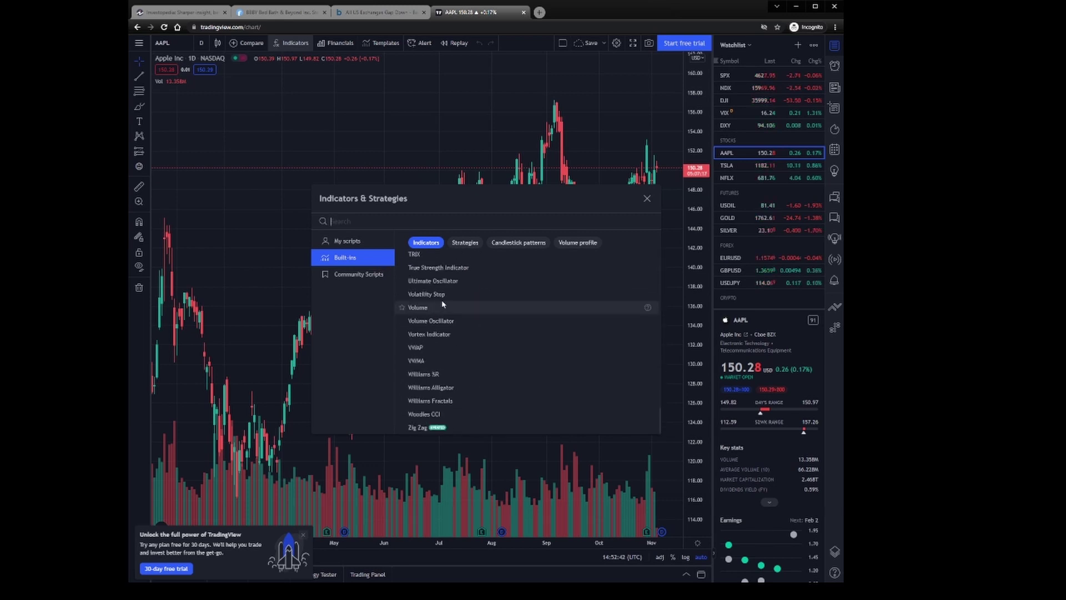
Step: Browse My scripts and Community scripts, then return to the Built-ins list
click(358, 241)
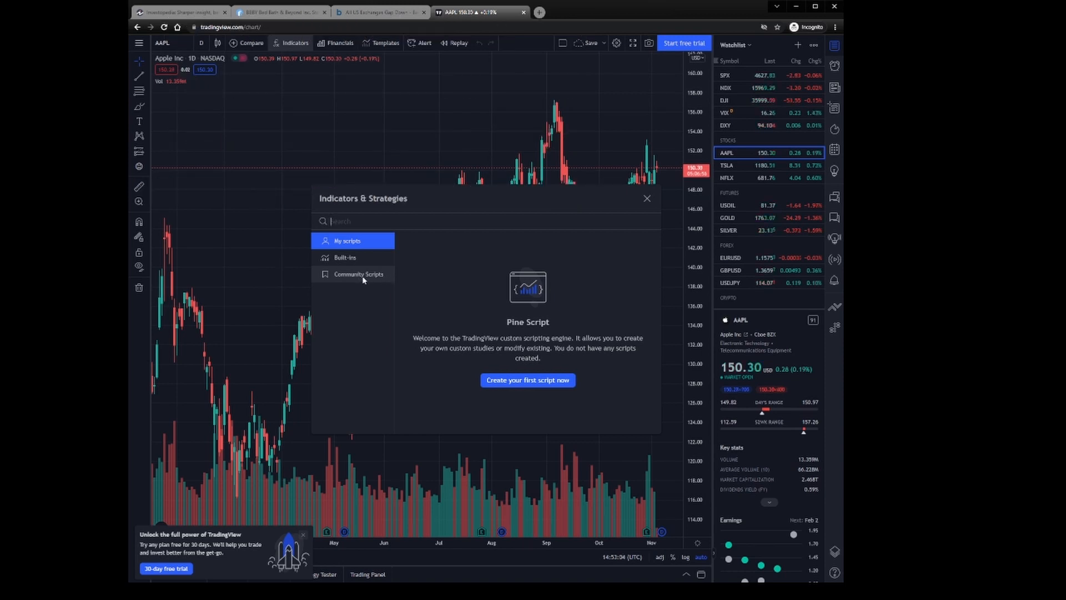
click(363, 277)
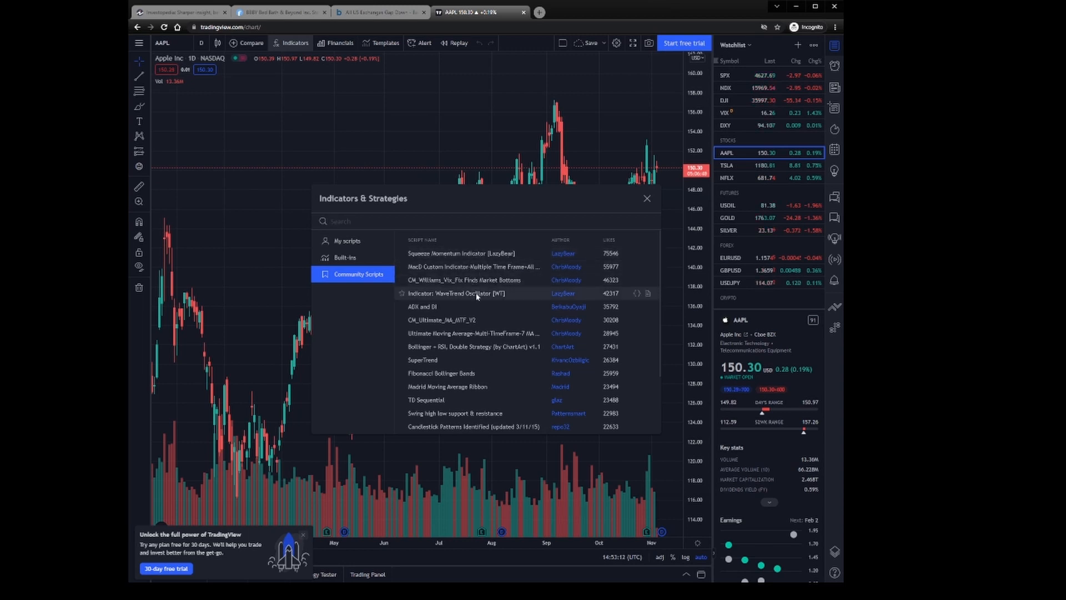
click(358, 257)
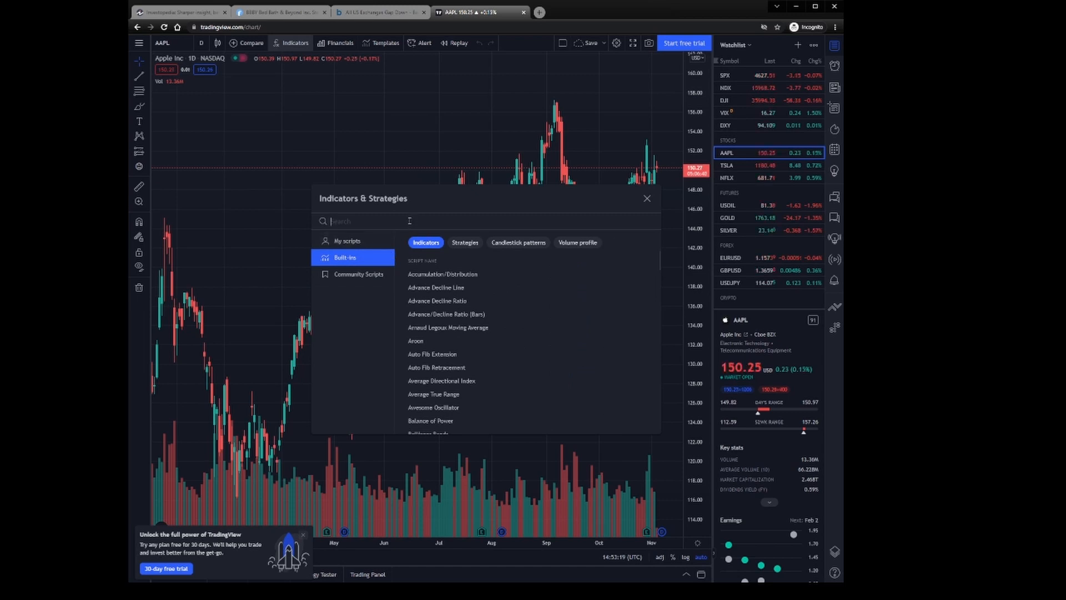
text(mo)
Step: Search 'expo' and add Moving Average Exponential to the AAPL chart, closing the library
key(BackSpace)
key(BackSpace)
text(expo)
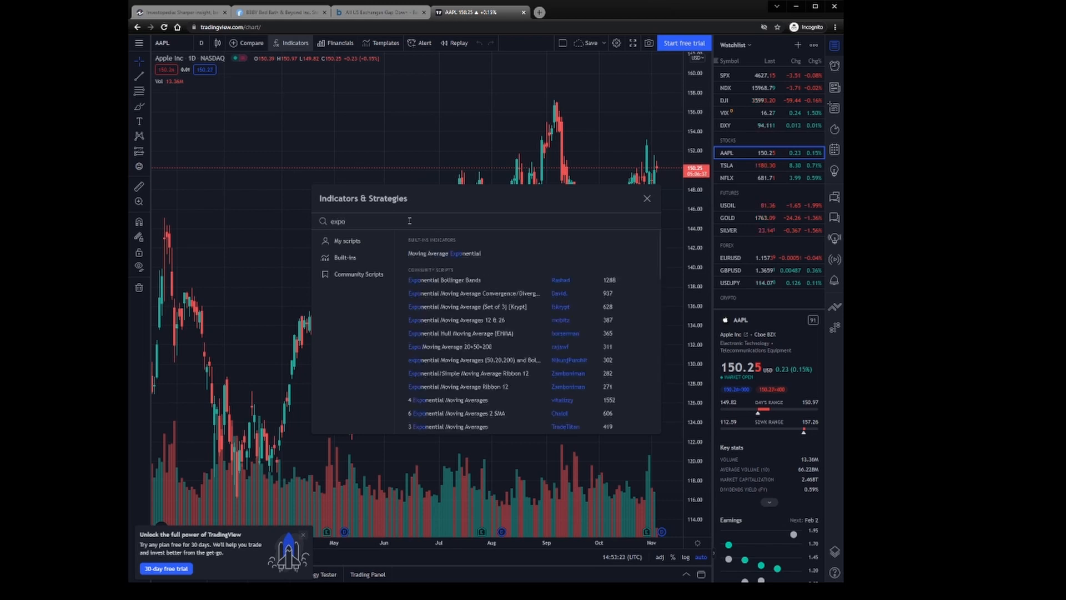
click(458, 254)
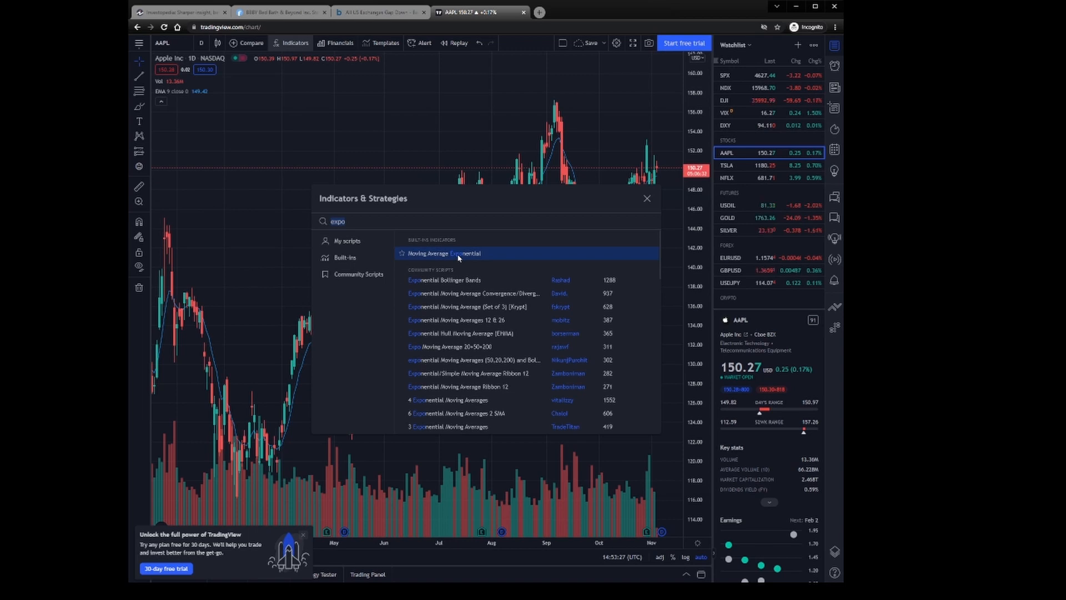
click(647, 201)
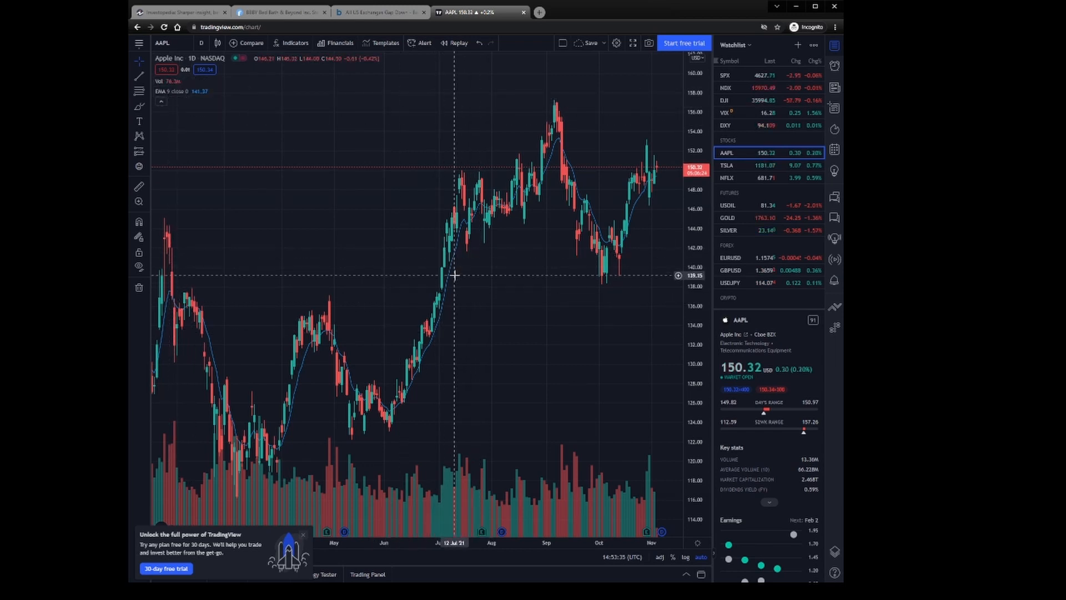
mouse_move(179, 90)
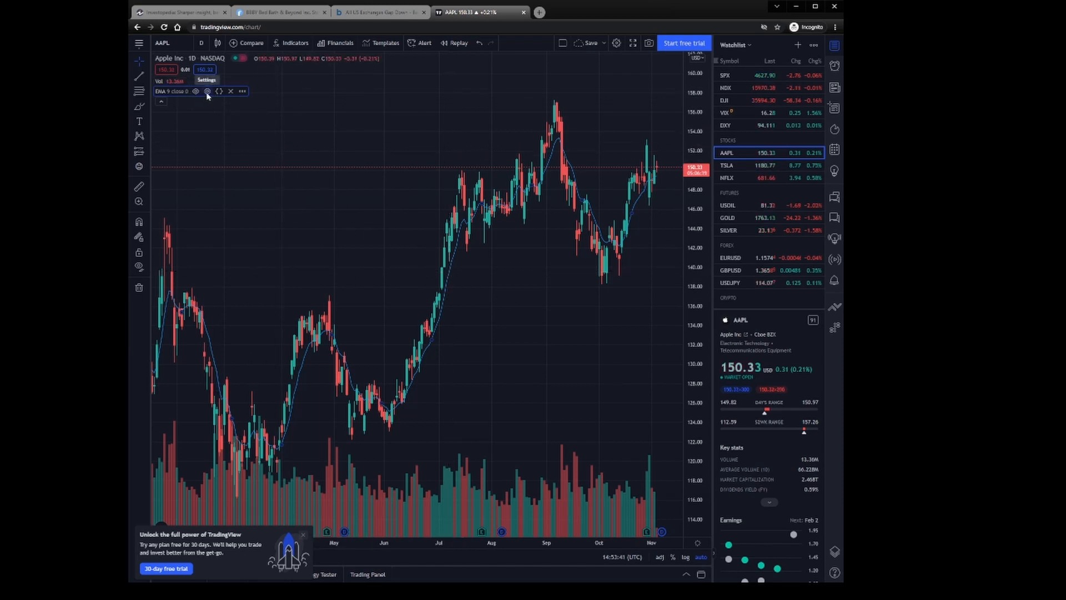
Step: Set the EMA's Length input to 10 through its Settings and confirm
right_click(449, 272)
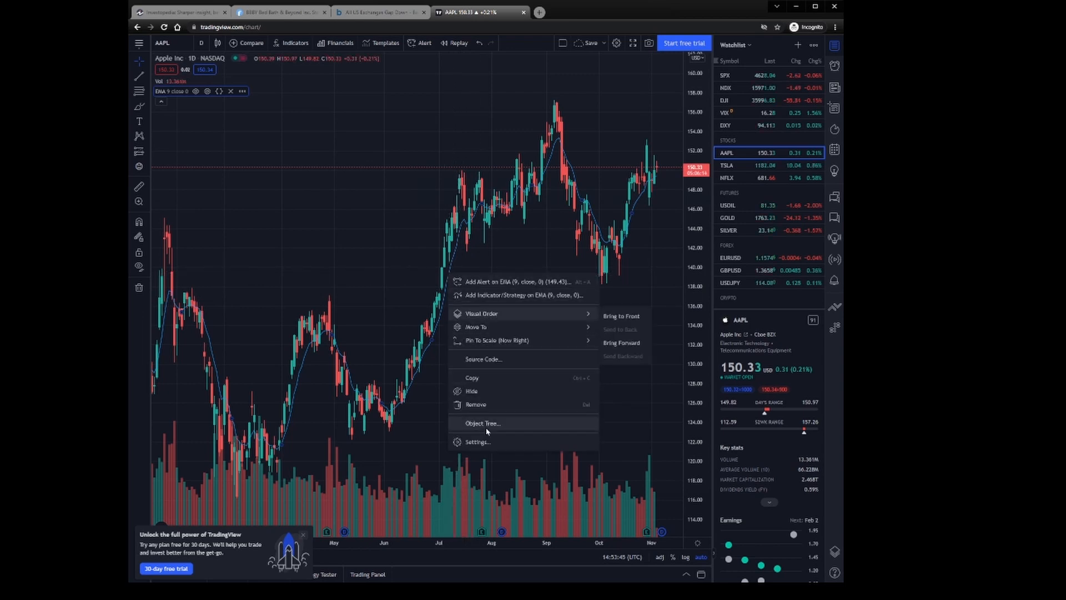
click(493, 444)
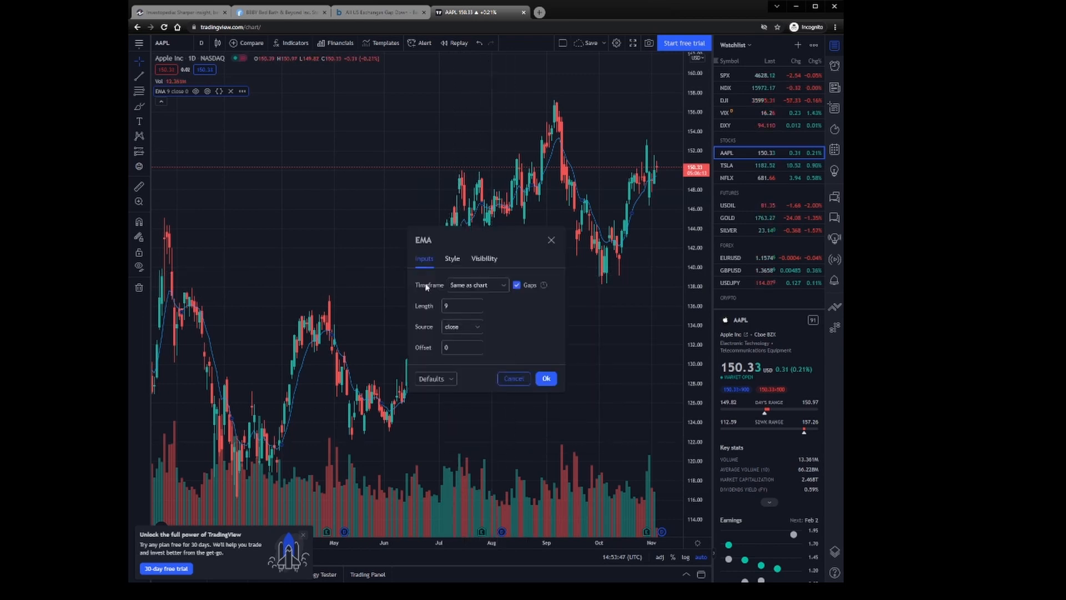
double_click(456, 305)
text(10)
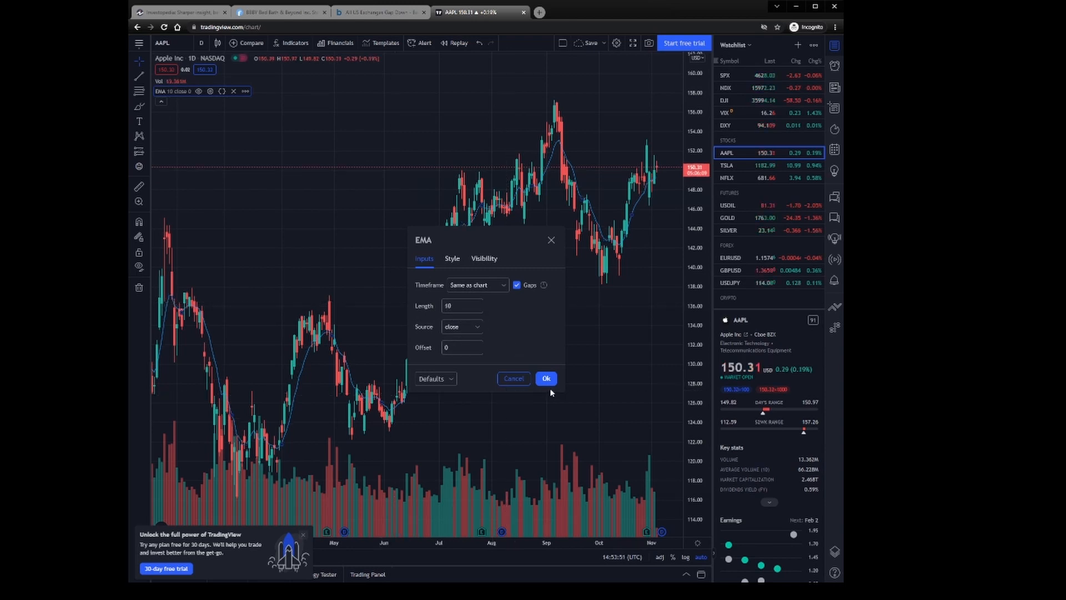
click(546, 378)
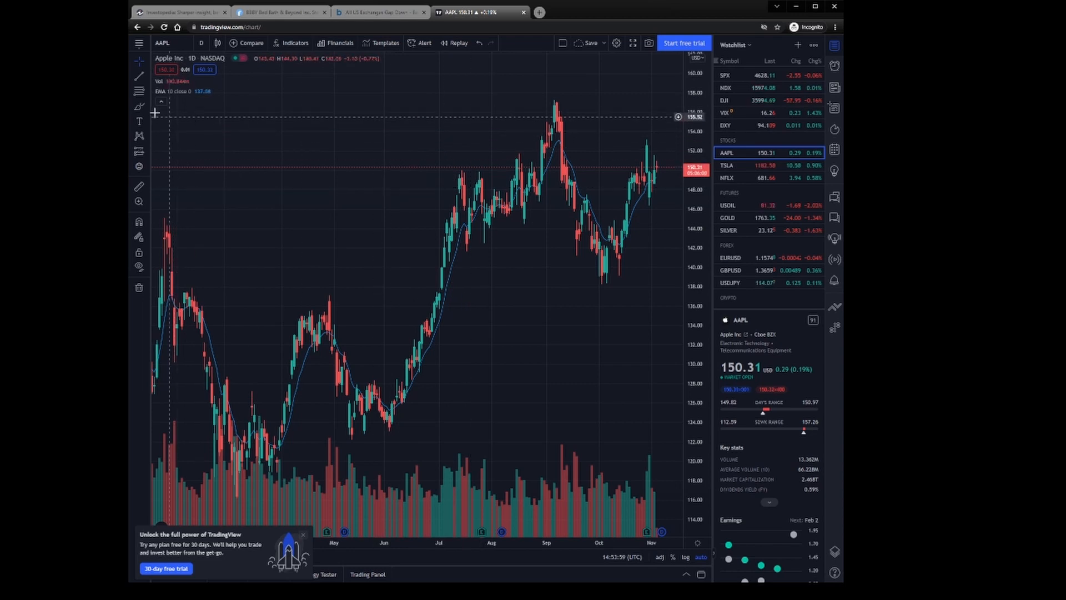
Step: Draw horizontal lines near 149.89 and 138.33 using the Horizontal Line tool
click(147, 78)
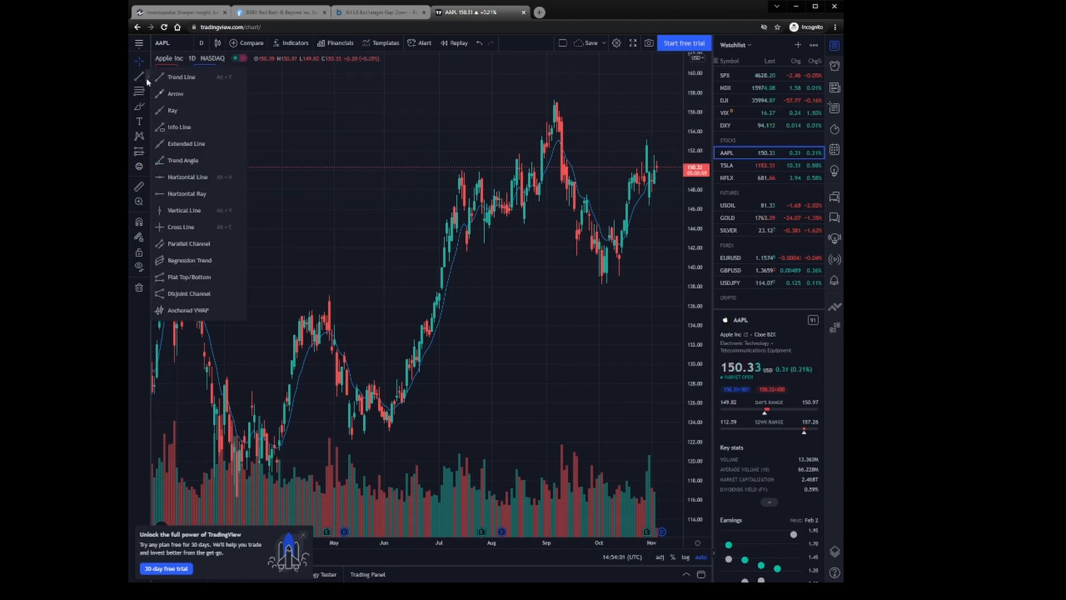
click(188, 176)
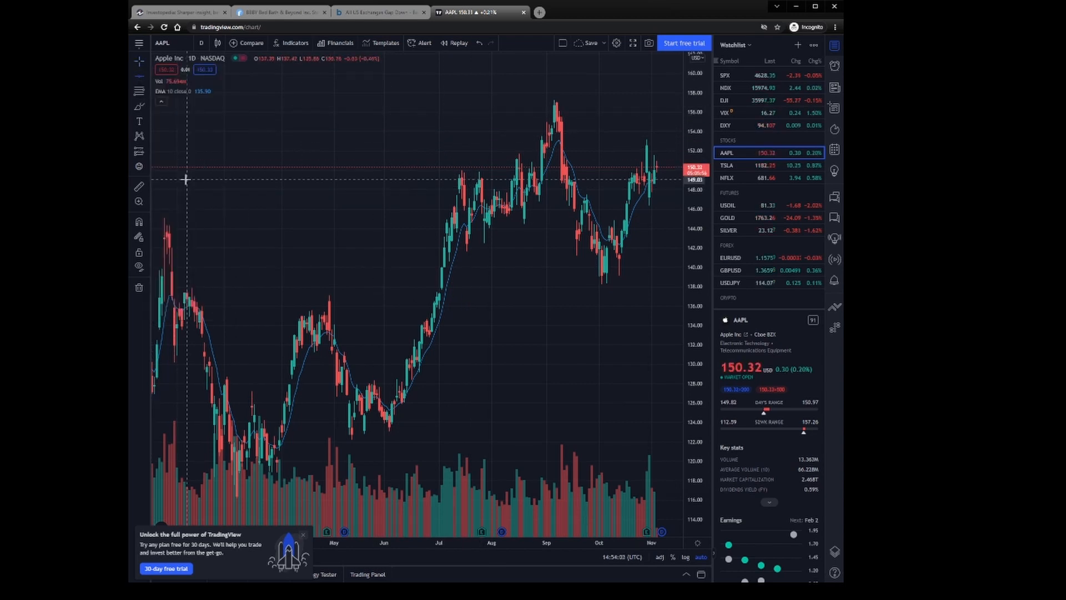
click(480, 172)
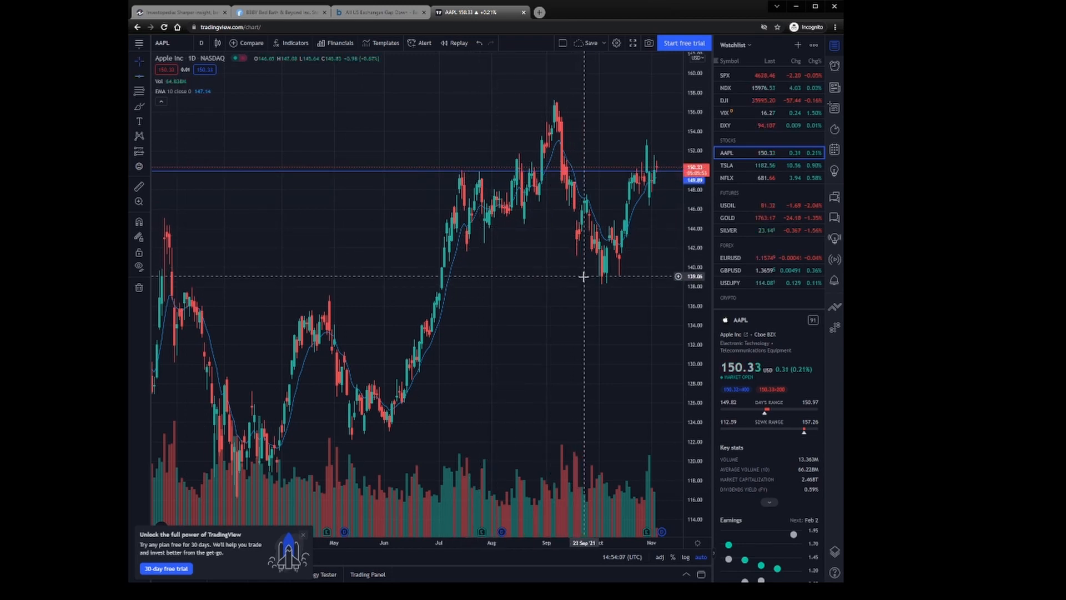
click(140, 105)
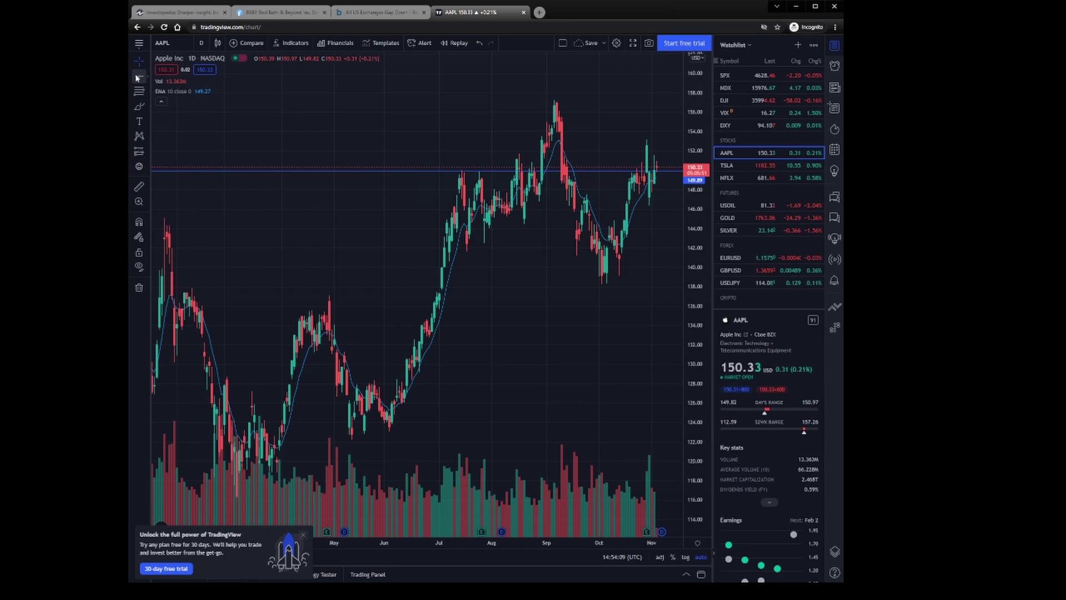
click(631, 283)
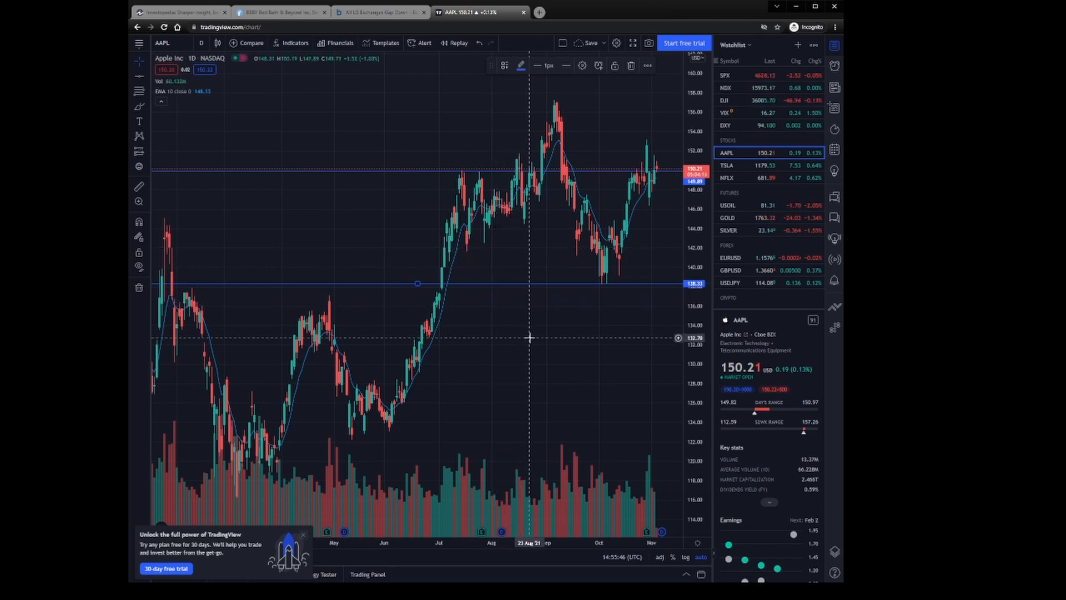
Step: Load the BBBY chart via Symbol Search and set its interval to 1 minute
click(494, 309)
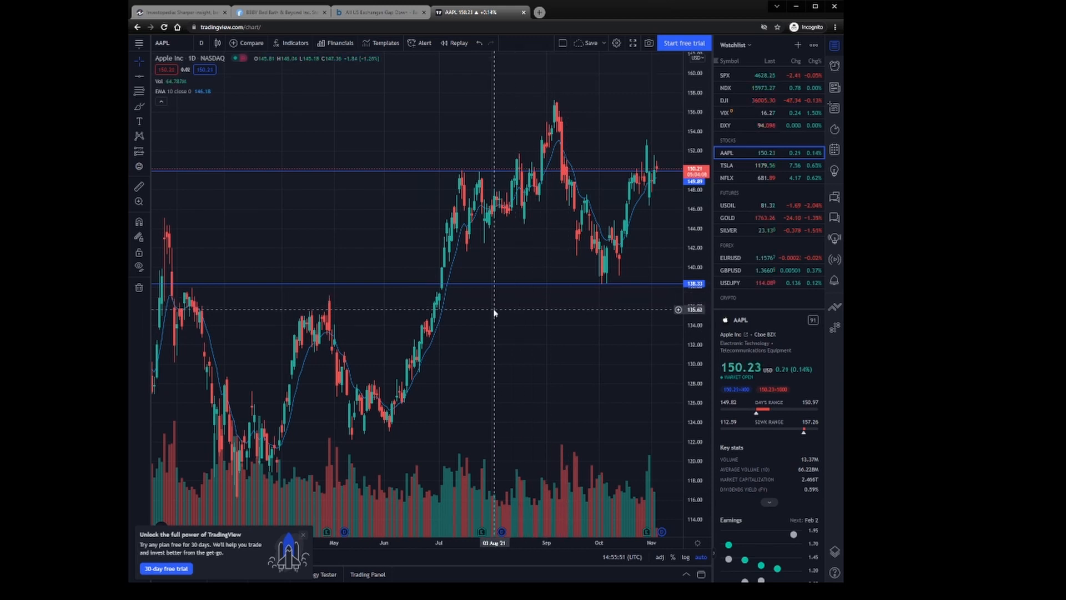
text(BBBY)
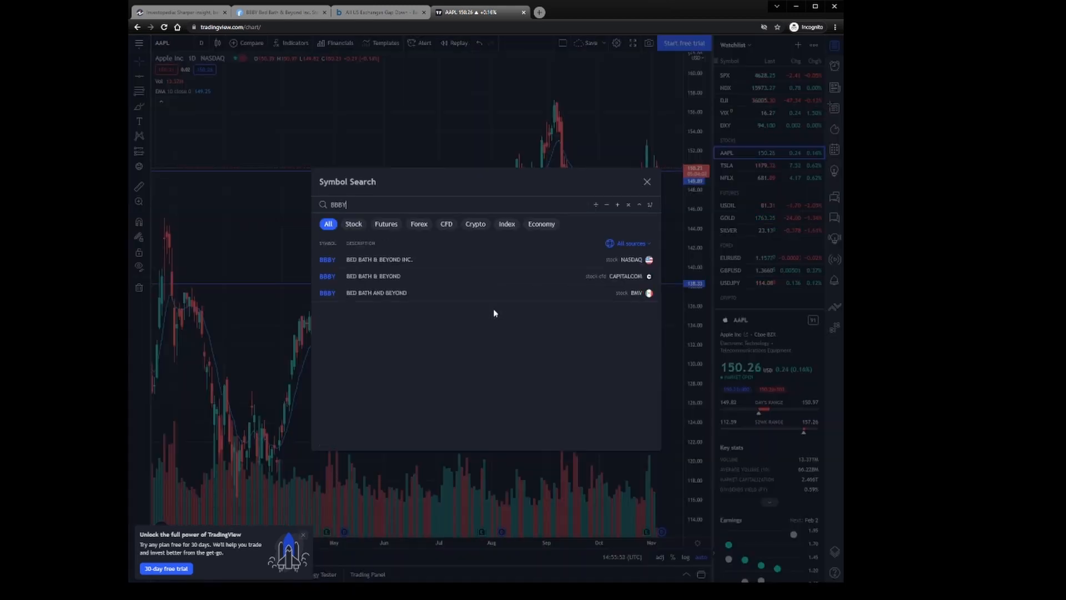
key(Return)
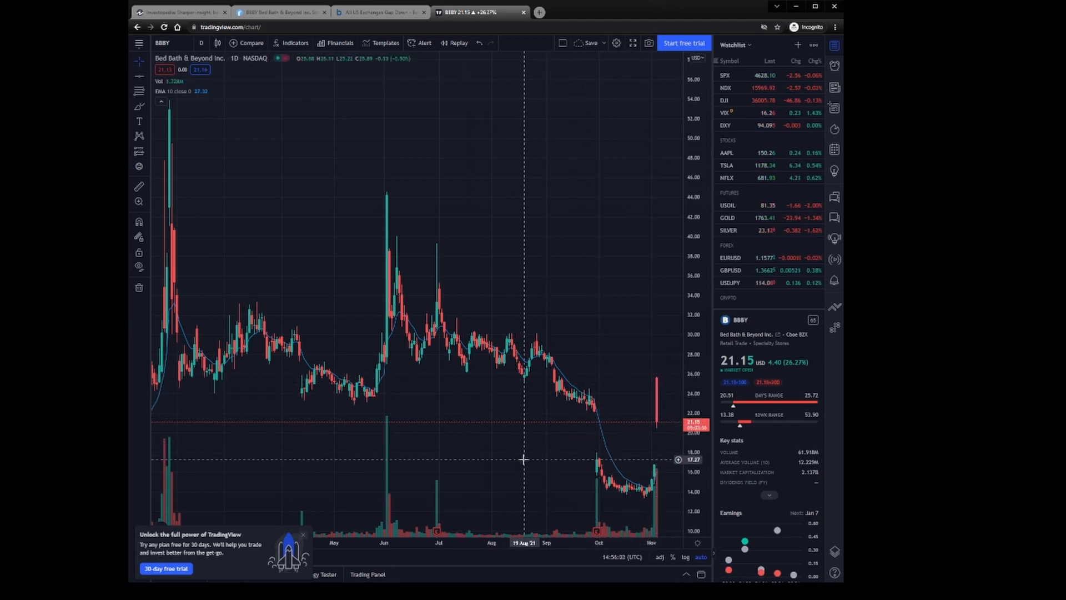
key(1)
key(Return)
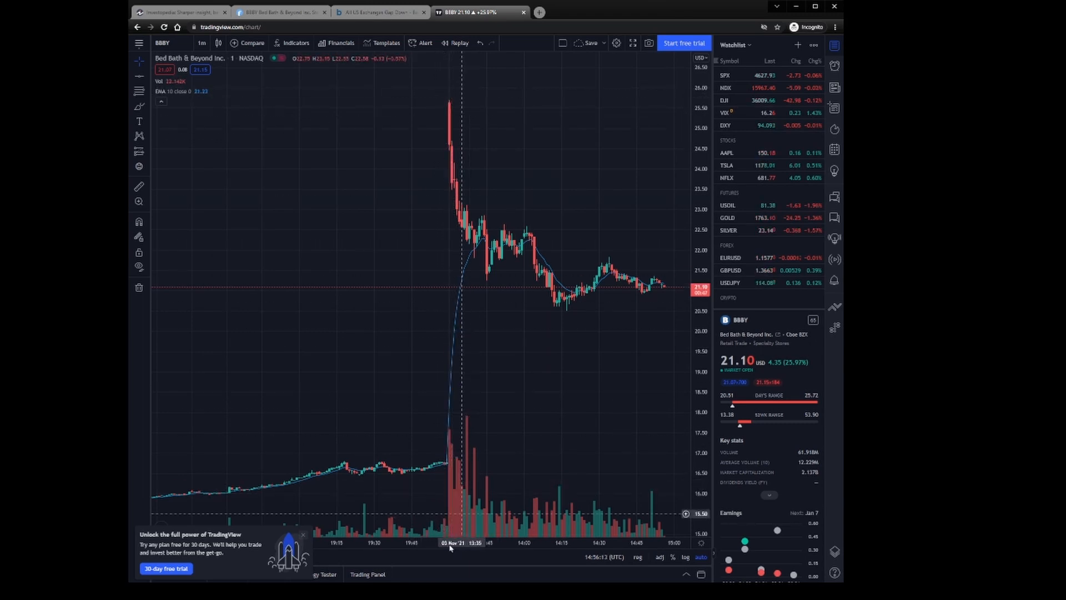
click(139, 188)
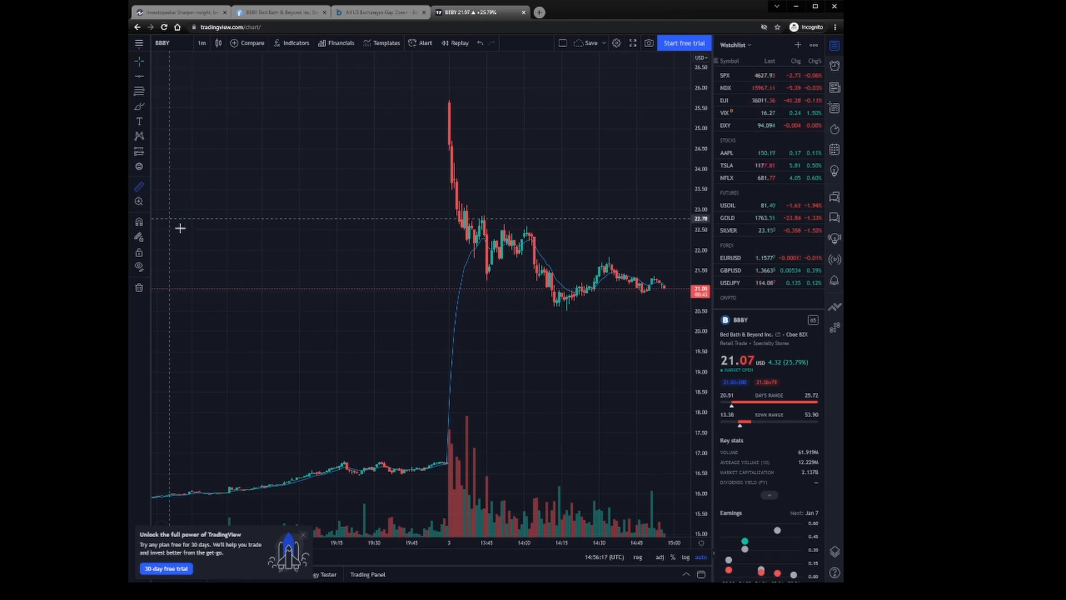
click(455, 461)
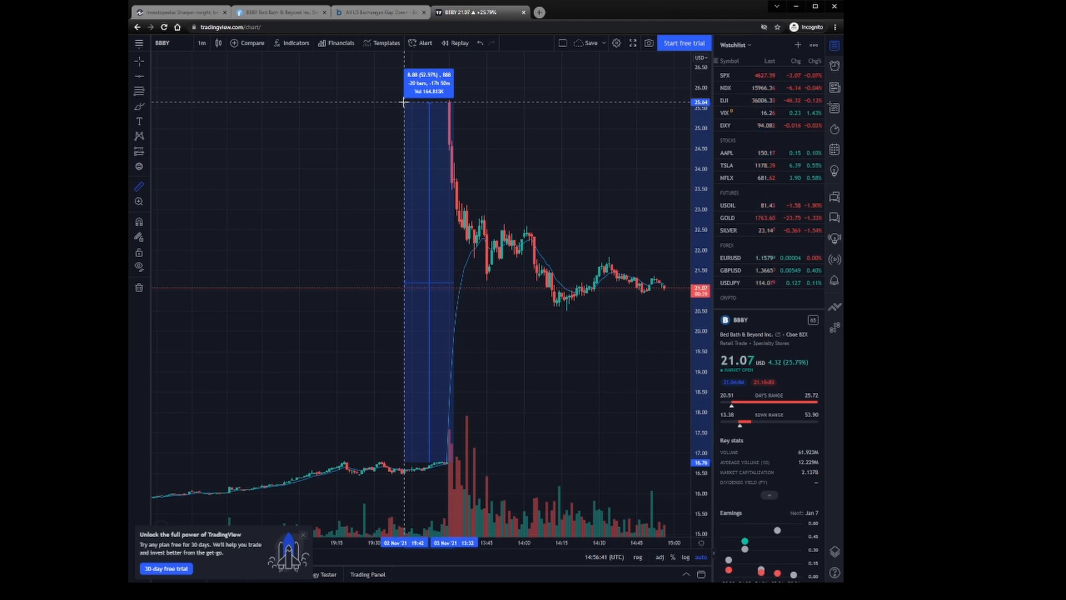
click(453, 342)
key(Escape)
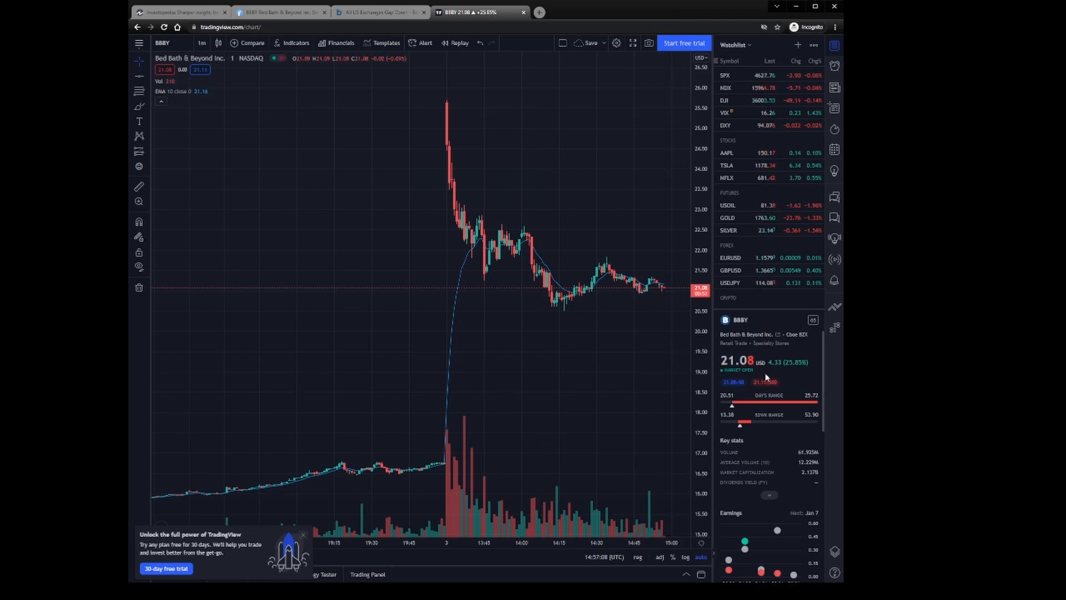
scroll(766, 382, down, 5)
scroll(766, 383, up, 5)
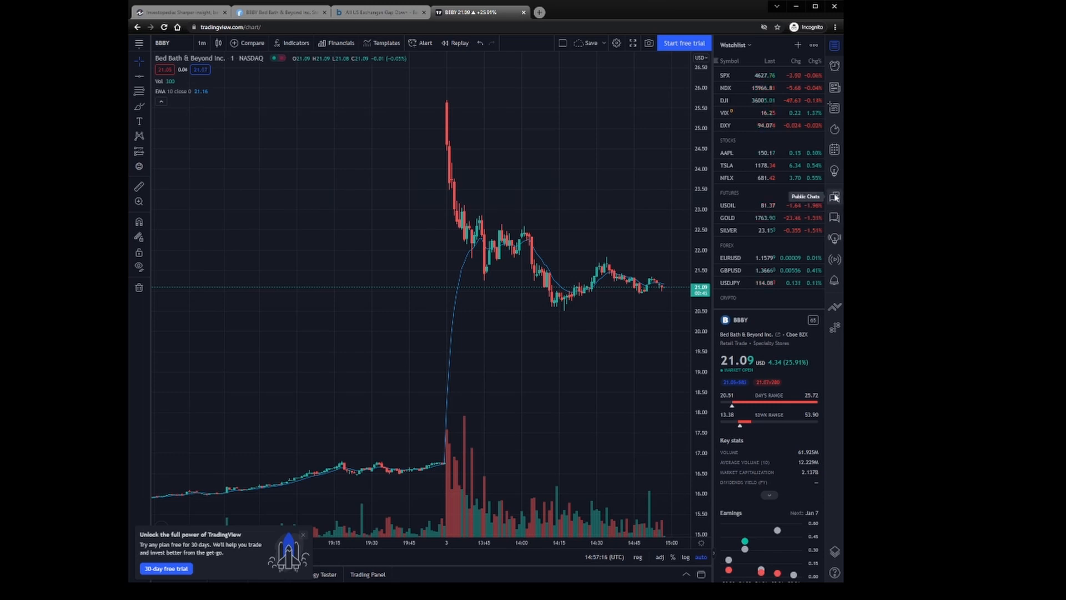
Step: Enter Public Chats, visit Cryptocurrencies, then the Stocks & Indexes room
click(836, 198)
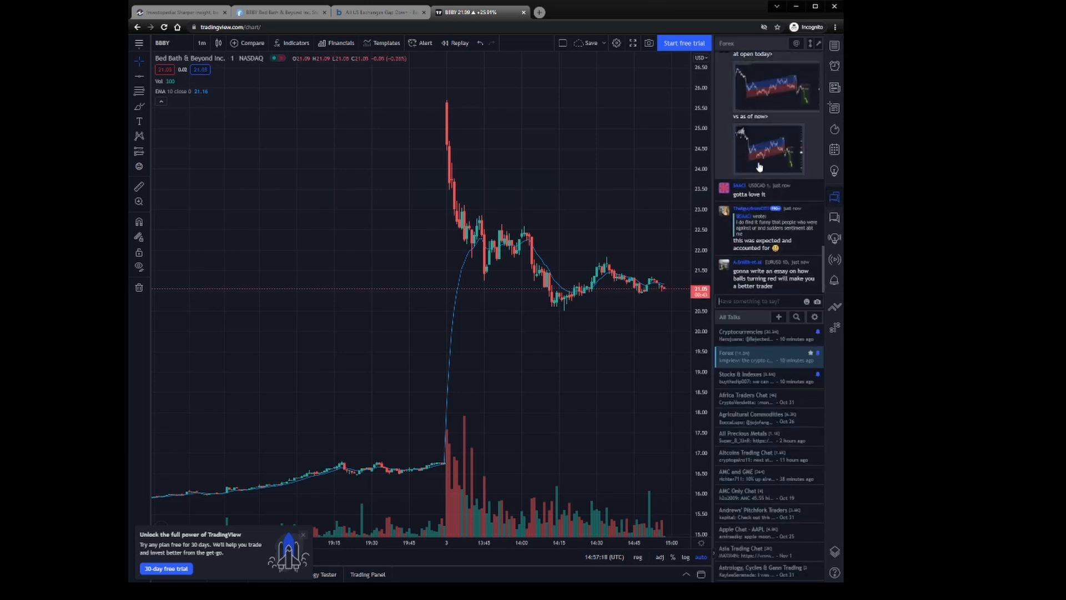
scroll(767, 241, up, 5)
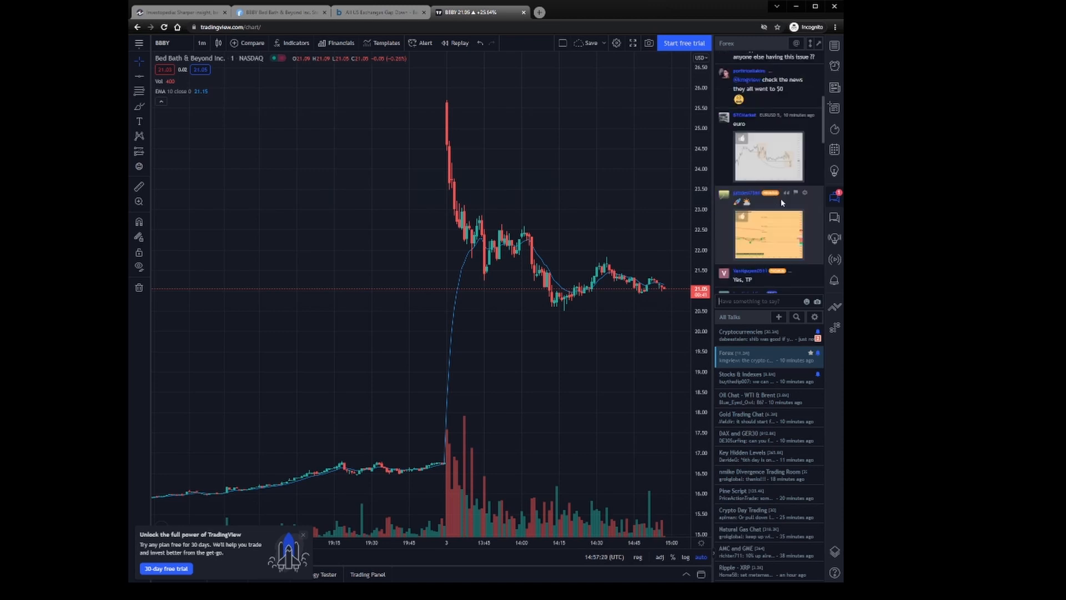
scroll(775, 208, down, 5)
scroll(775, 250, down, 5)
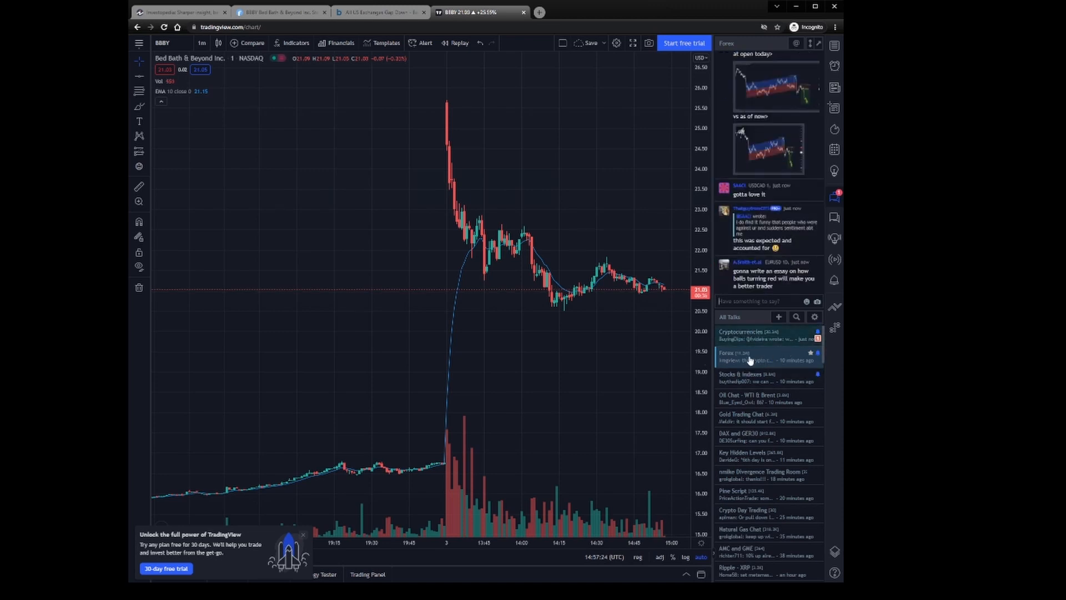
click(748, 335)
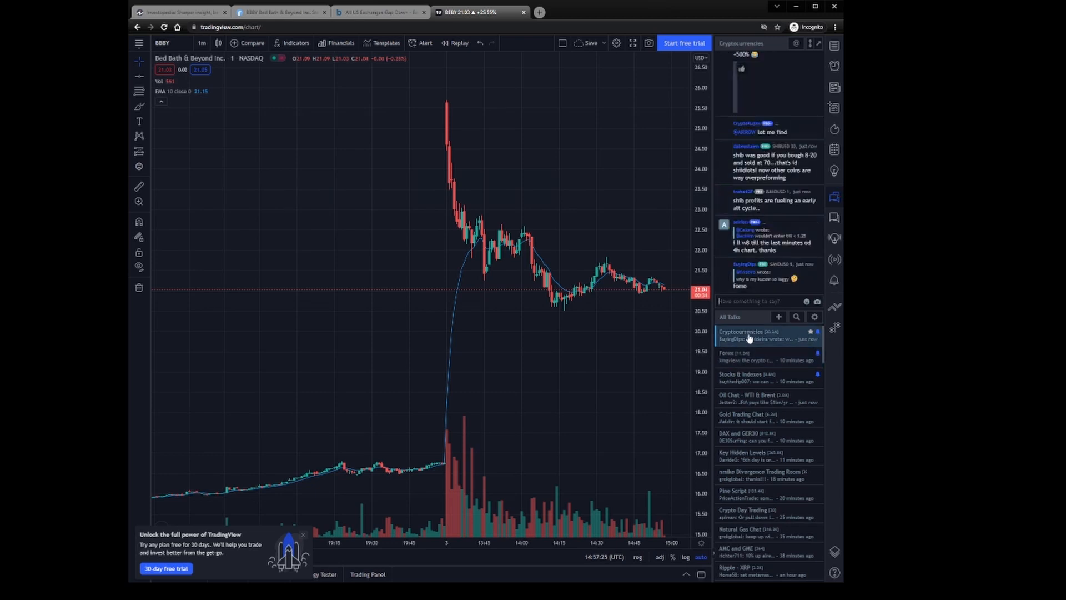
click(751, 375)
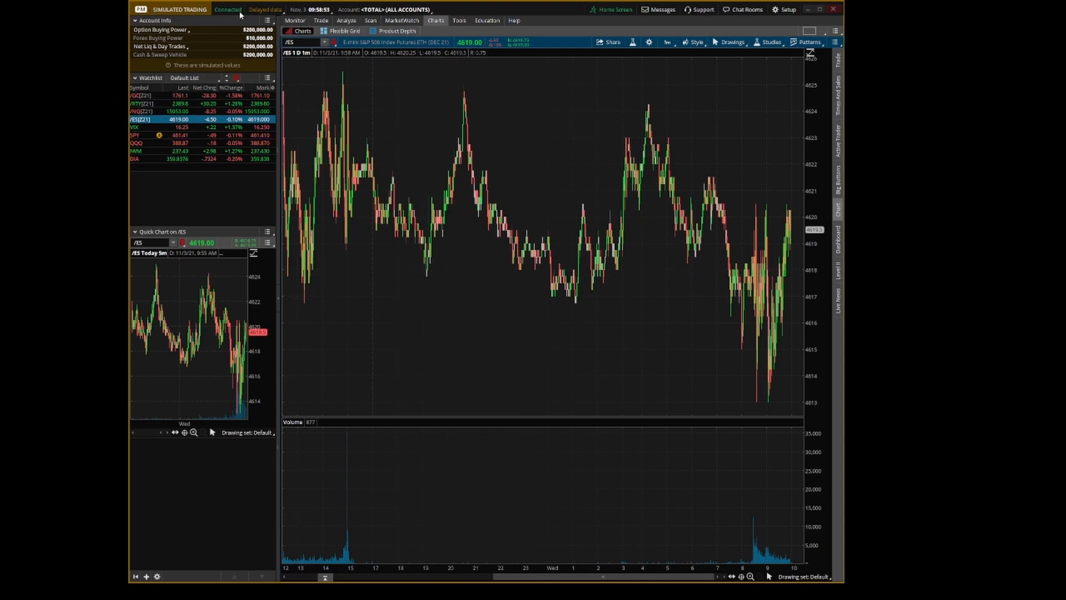
Step: Visit All Products trading, check the delayed market data list, then show /ES Risk Profile under Analyze
click(322, 20)
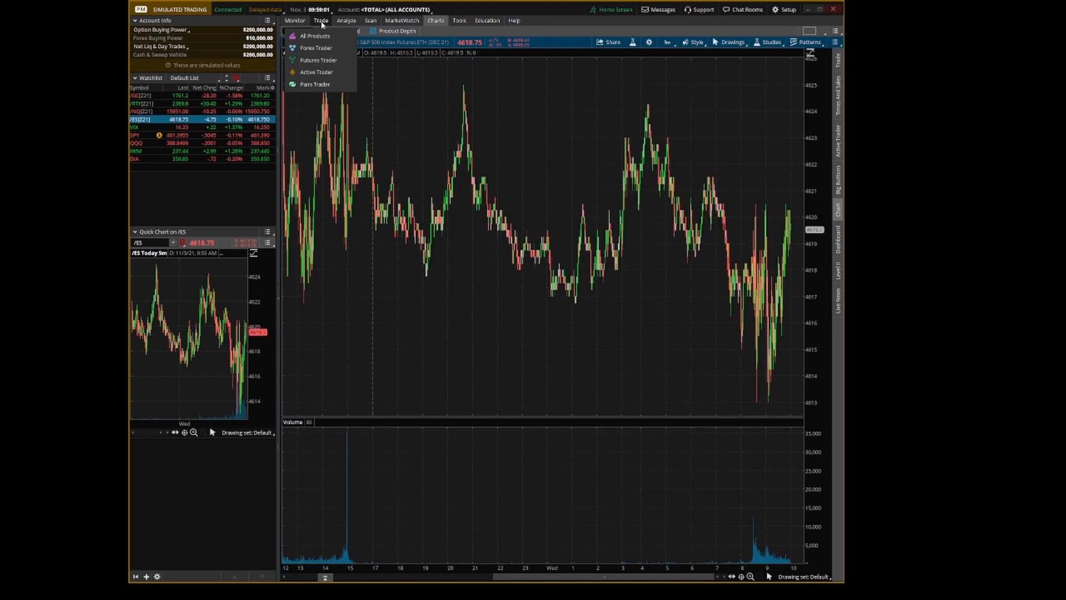
click(322, 25)
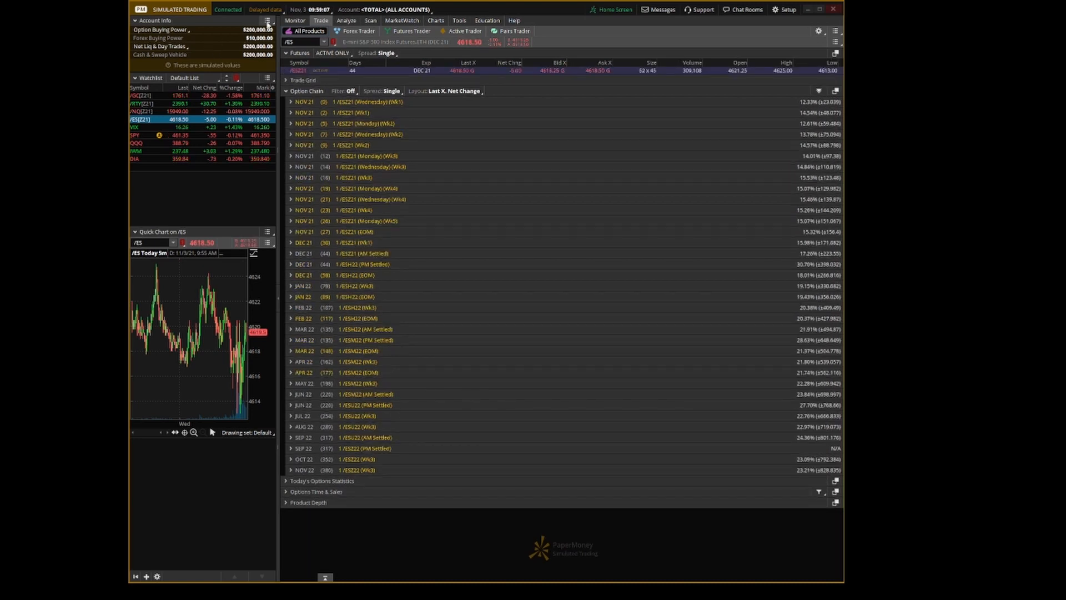
click(267, 10)
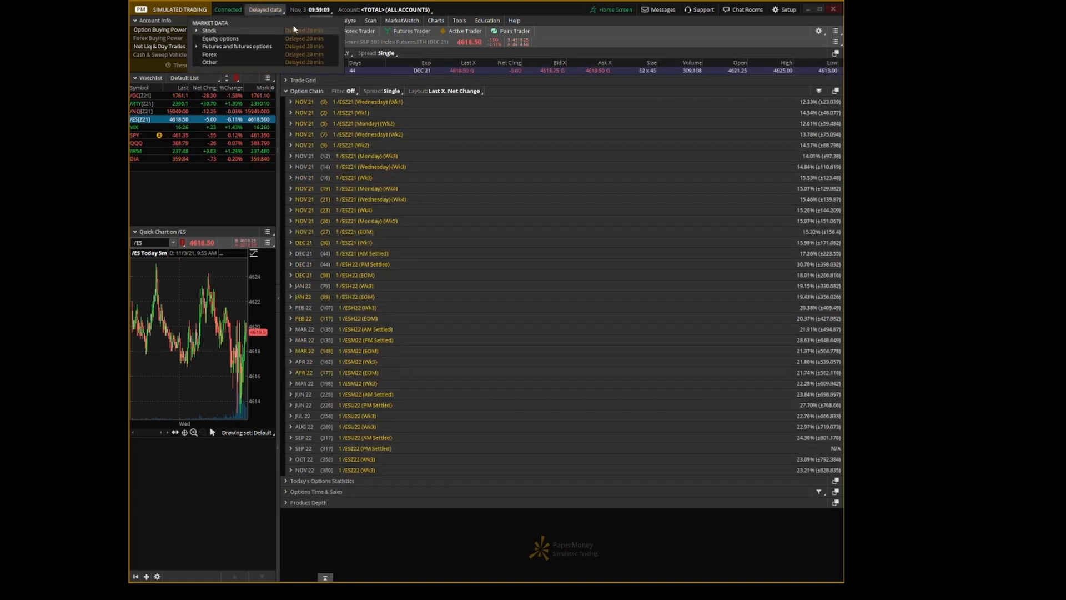
click(414, 177)
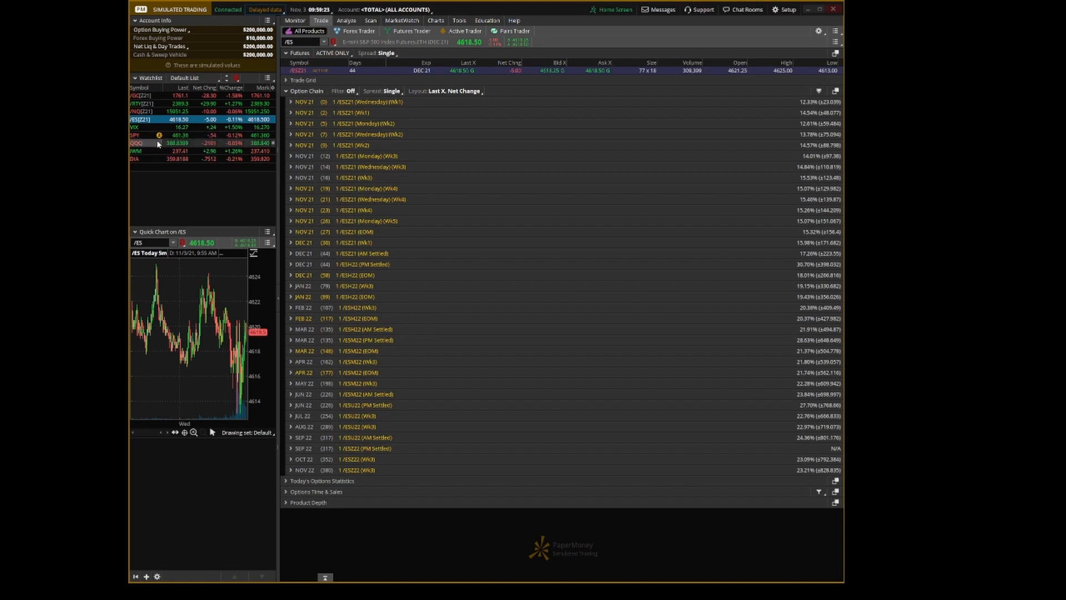
click(346, 20)
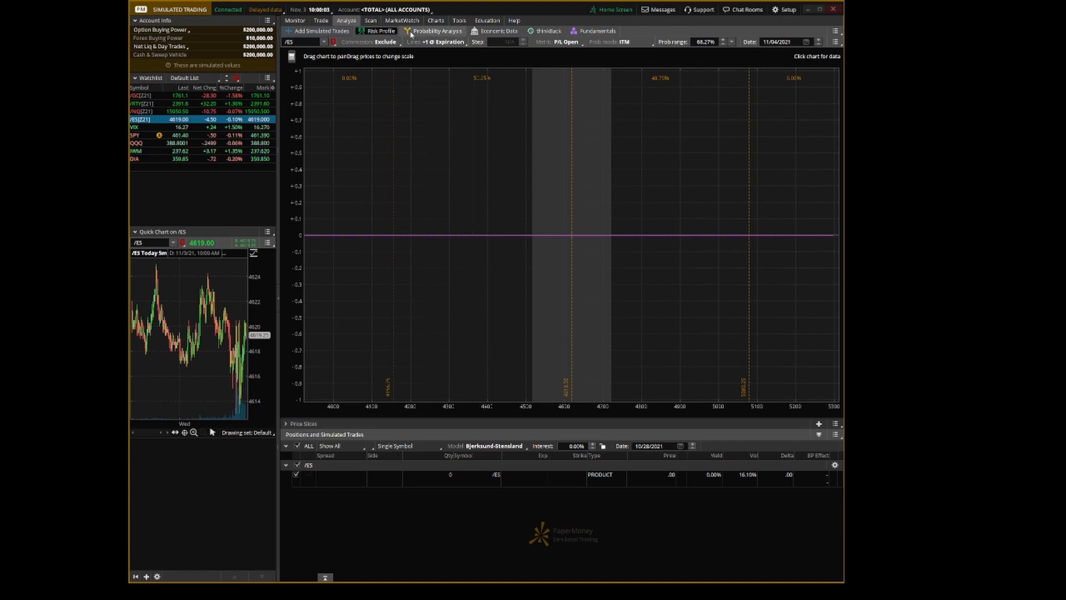
click(434, 31)
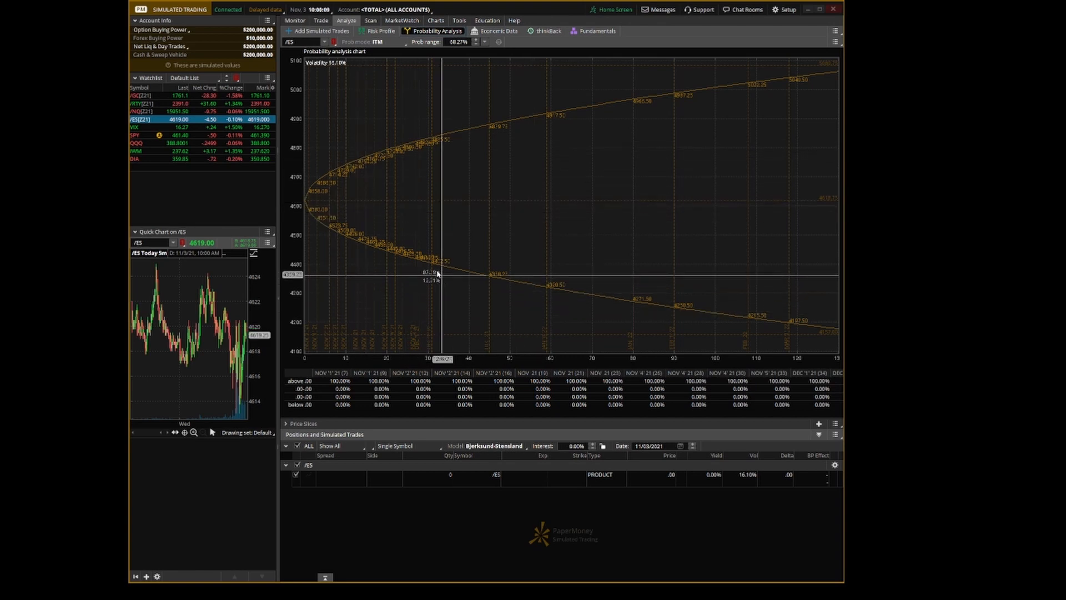
click(380, 31)
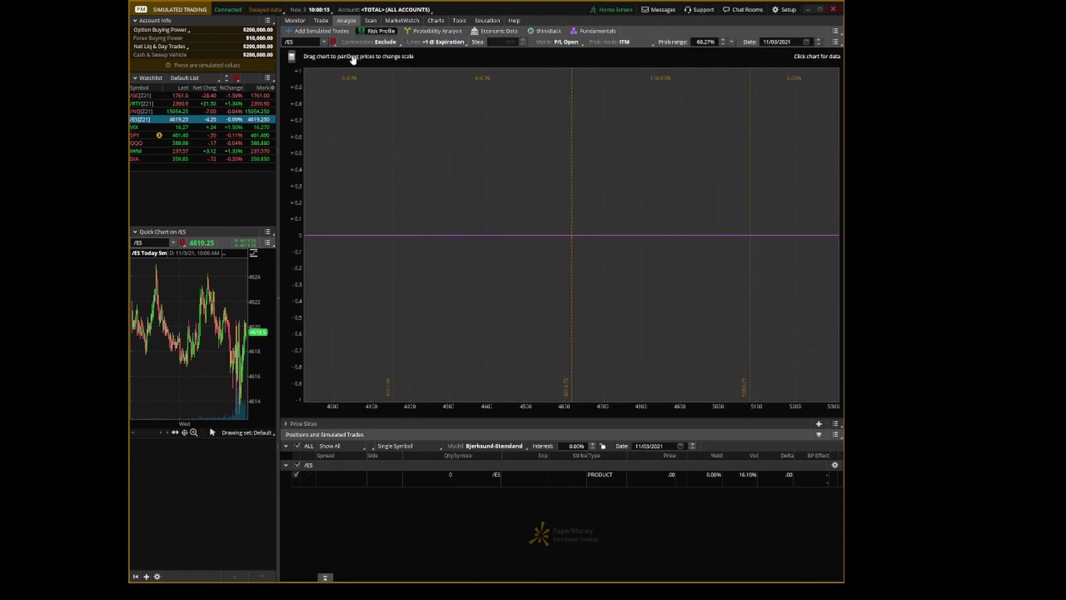
Step: Build a buy vertical from the SPY 15 NOV 21 462 call in the Trade option chain
click(322, 20)
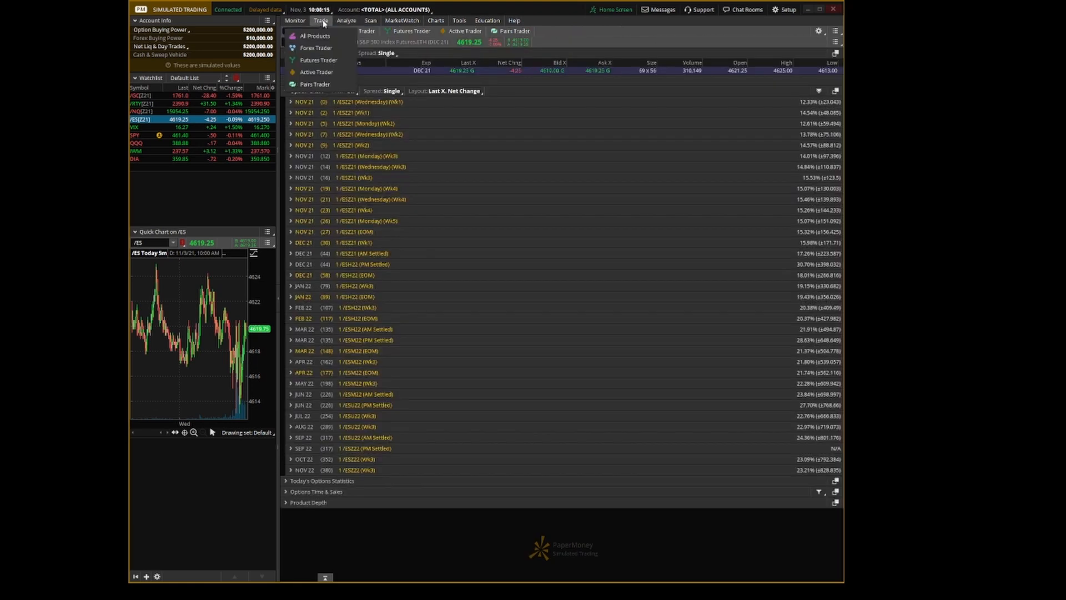
click(153, 136)
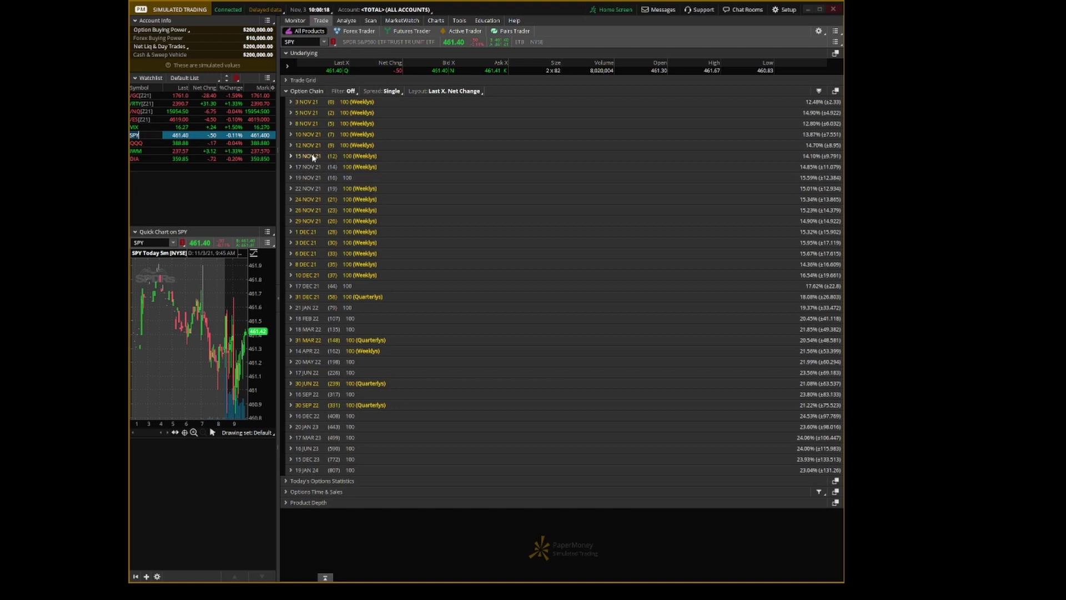
click(312, 157)
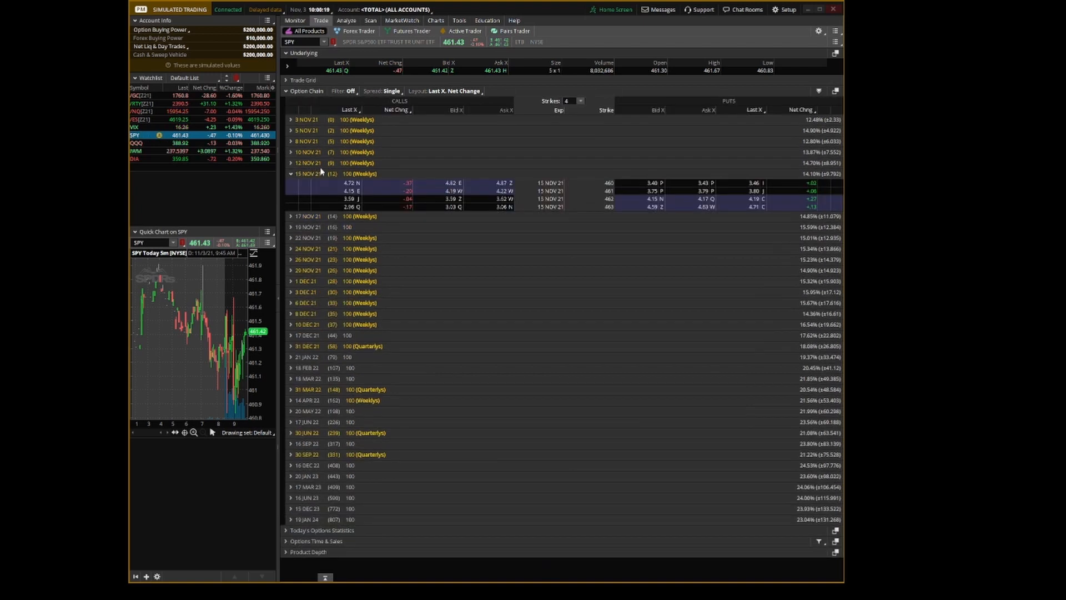
right_click(500, 208)
mouse_move(534, 206)
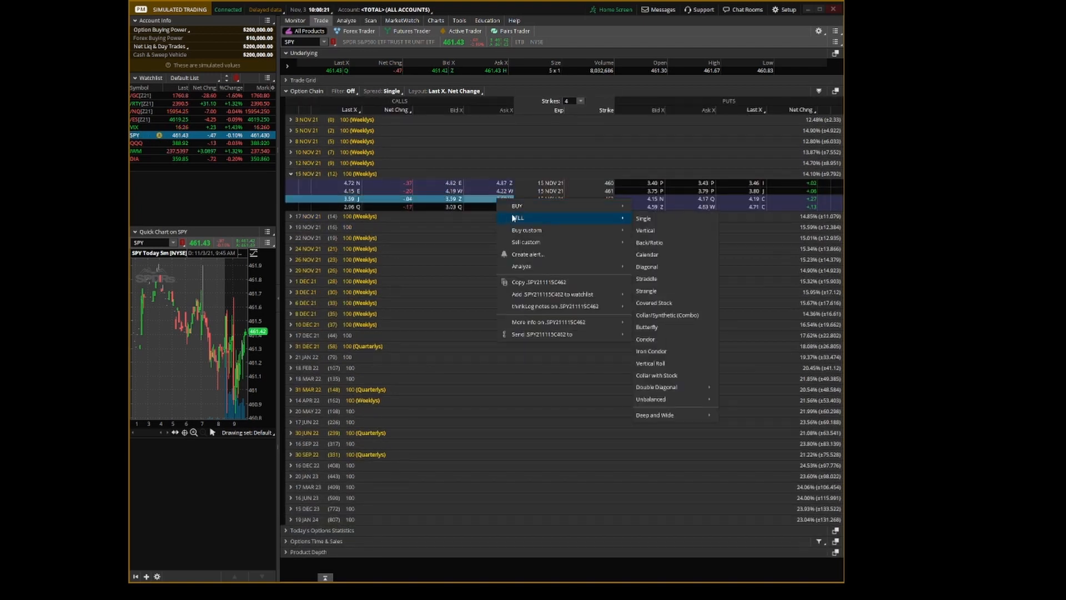
click(667, 218)
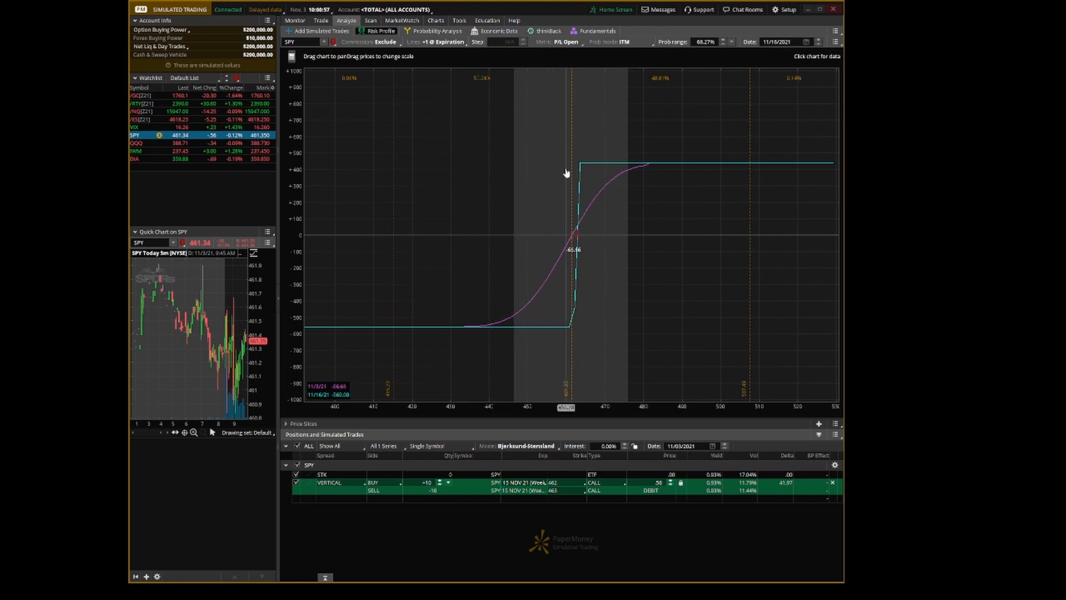
Step: Reach the Product Depth view from the Charts page menu
click(437, 21)
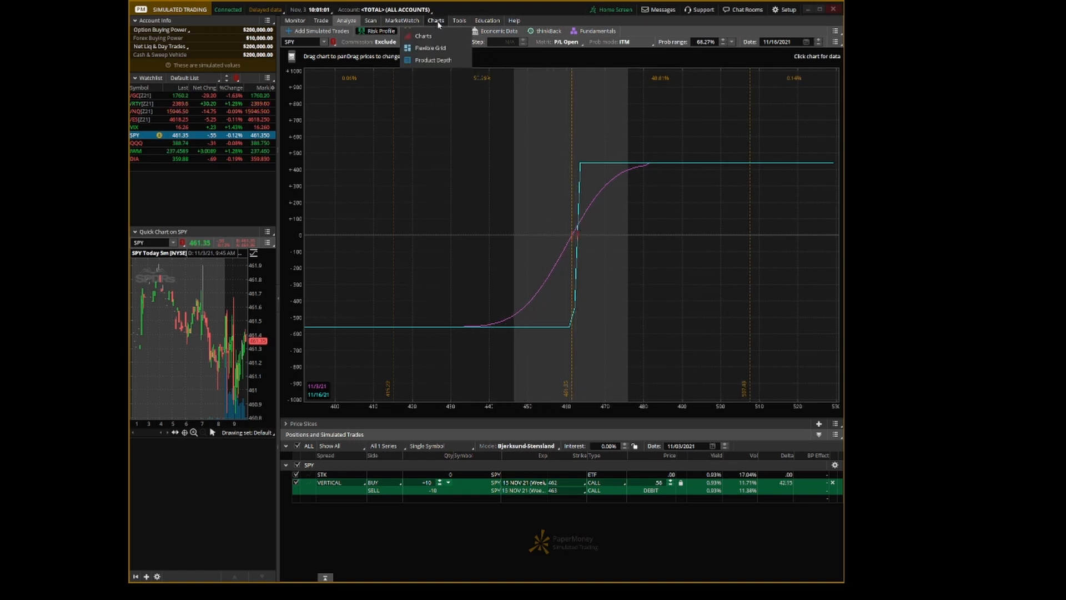
click(474, 125)
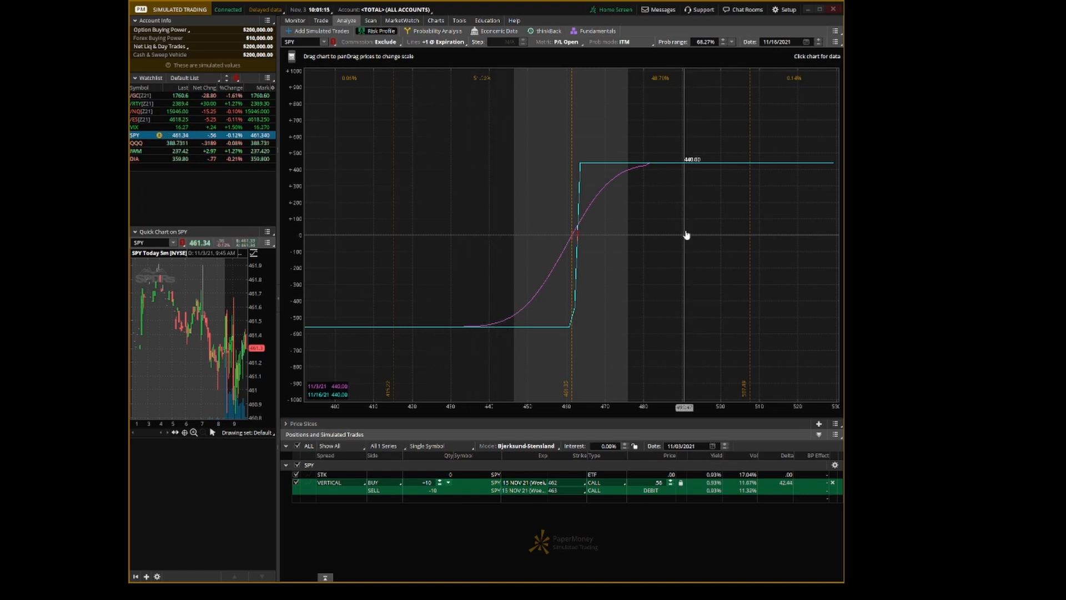
click(436, 21)
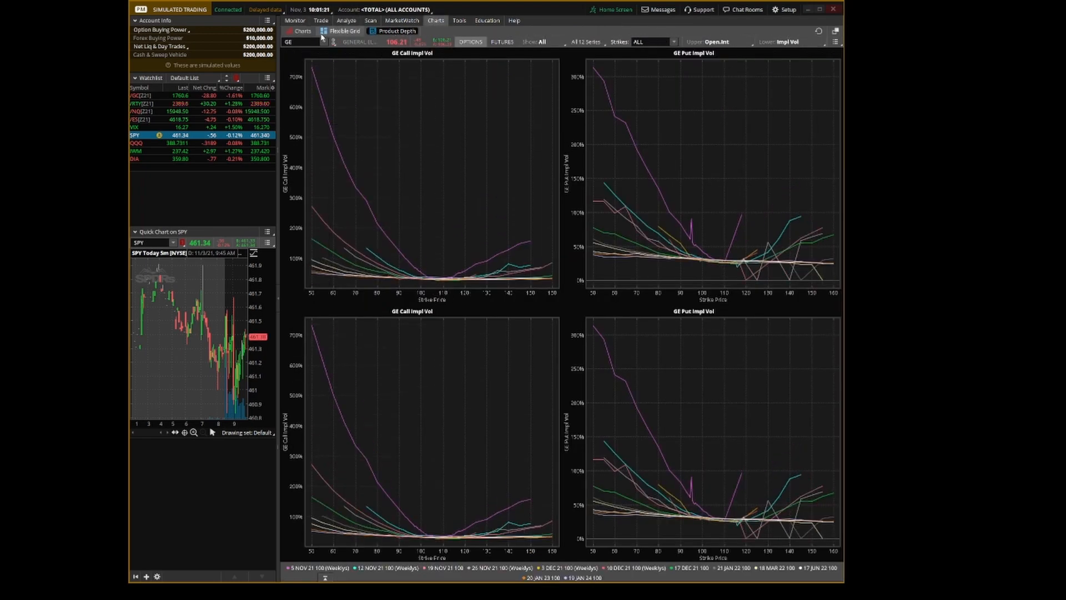
Step: Glance at the Charts and Flexible Grid views before returning to Product Depth
click(302, 31)
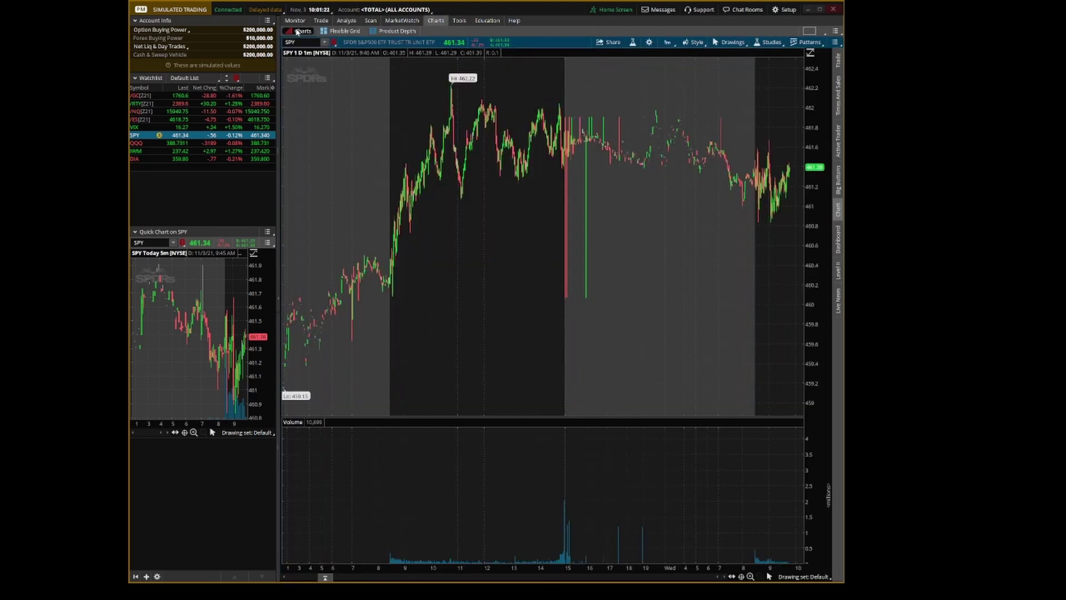
click(340, 31)
click(397, 31)
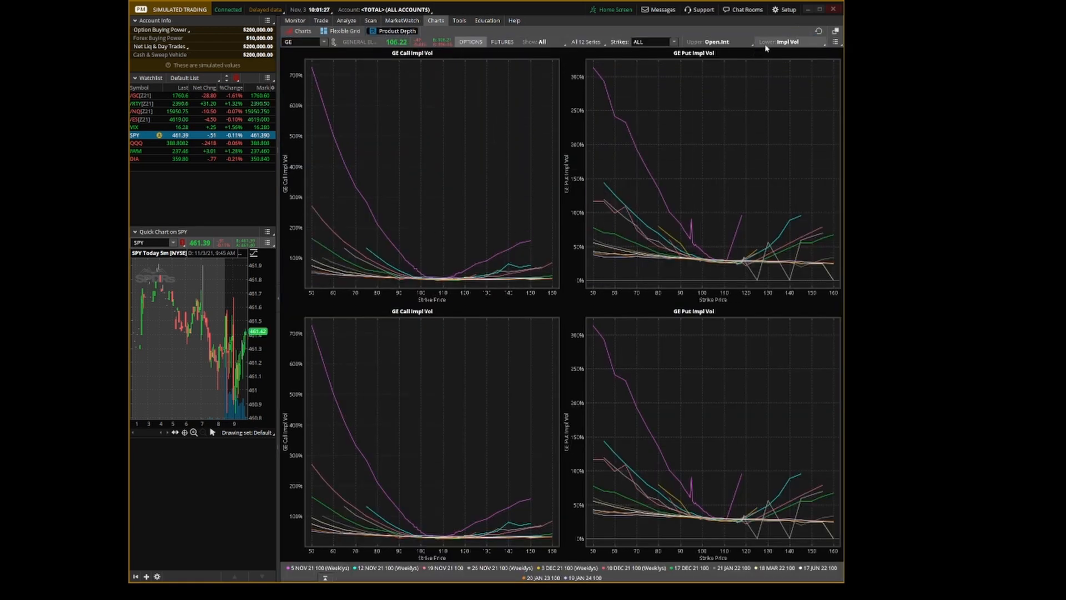
Step: Set Lower to <Nothing>, Upper to Extrinsic, and load SPY into Product Depth
click(788, 42)
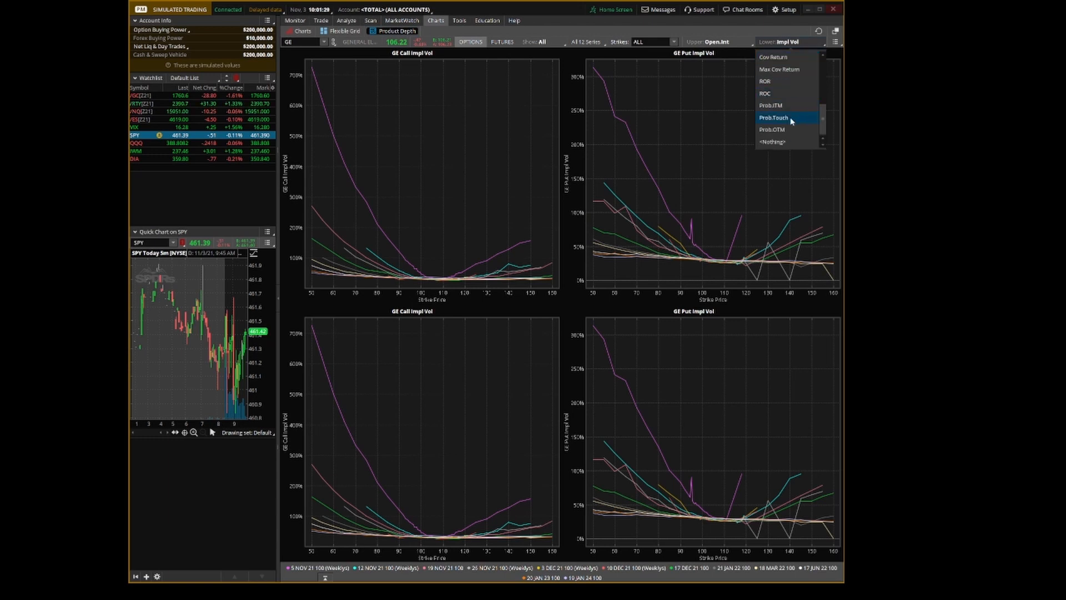
click(775, 142)
click(716, 41)
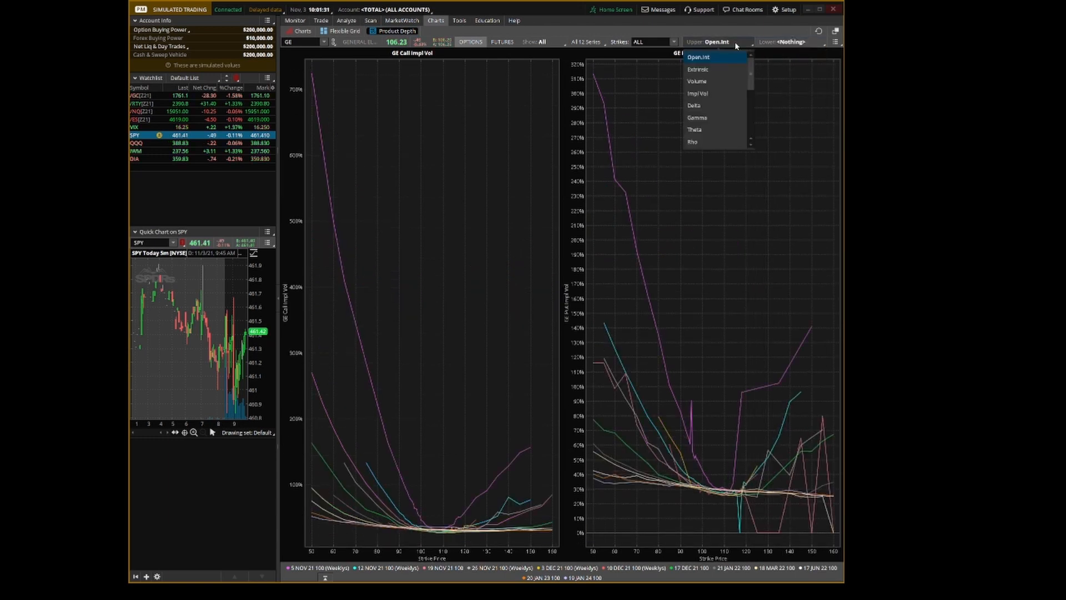
click(714, 70)
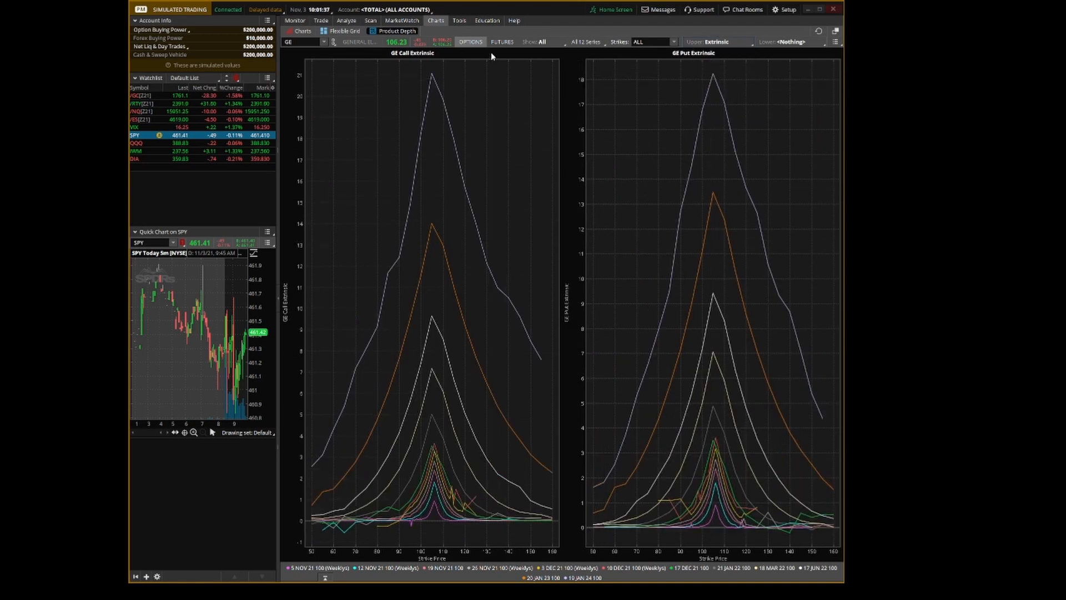
text(SPY)
key(Return)
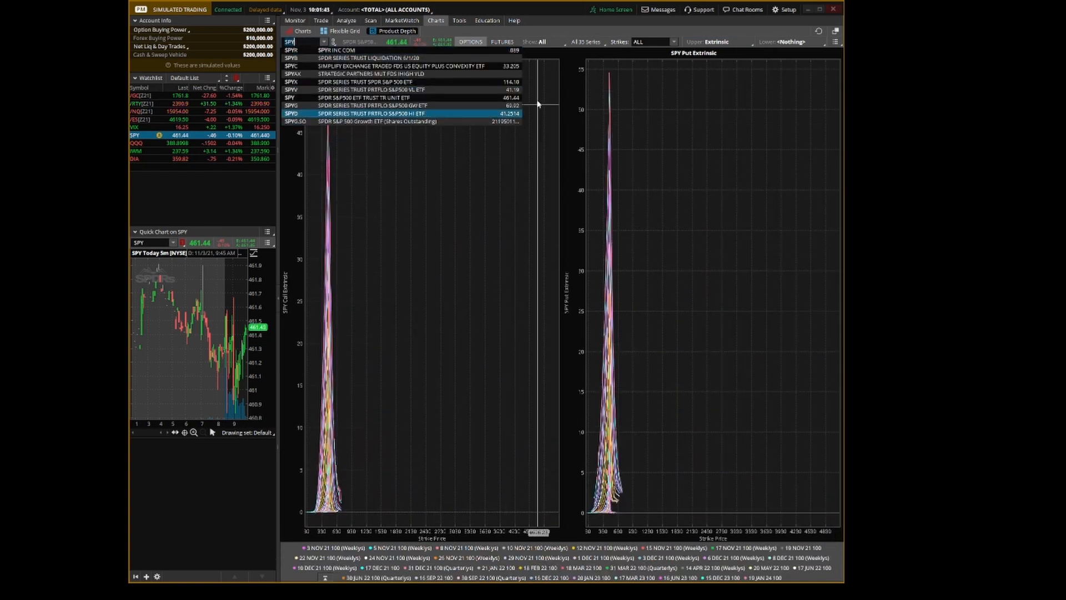
Step: Show SPY OTM extrinsic value in one chart and zoom into the strike band around the peak
click(373, 335)
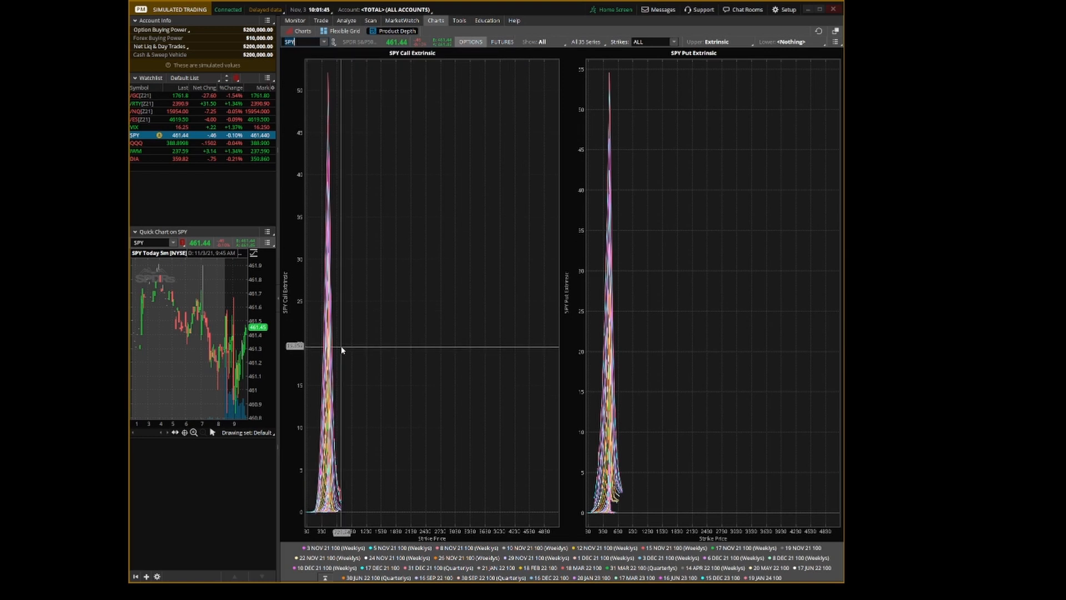
scroll(300, 333, up, 8)
click(541, 41)
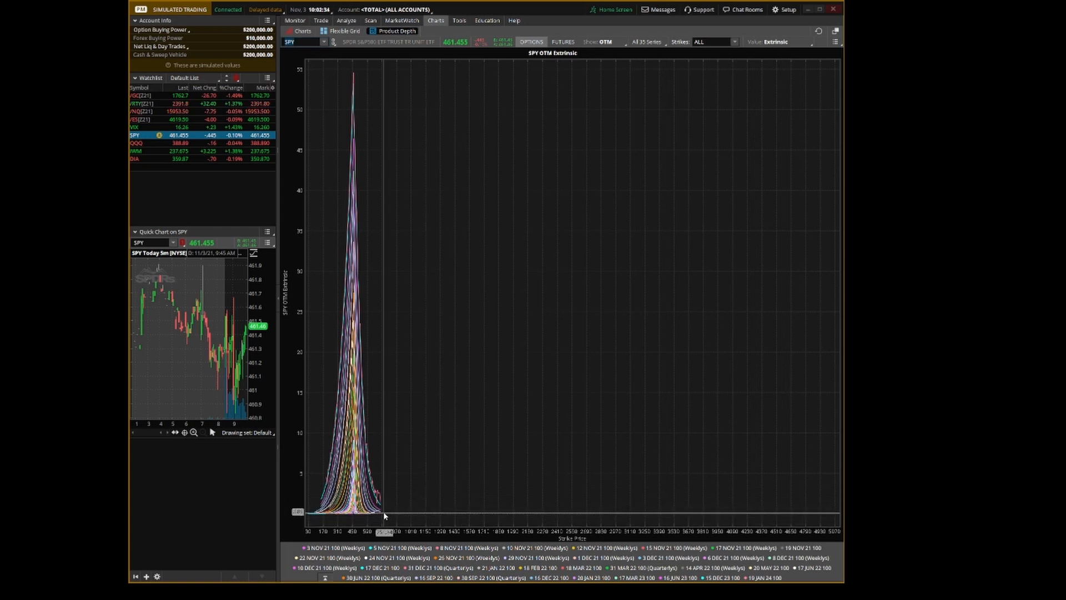
drag(384, 517, 314, 95)
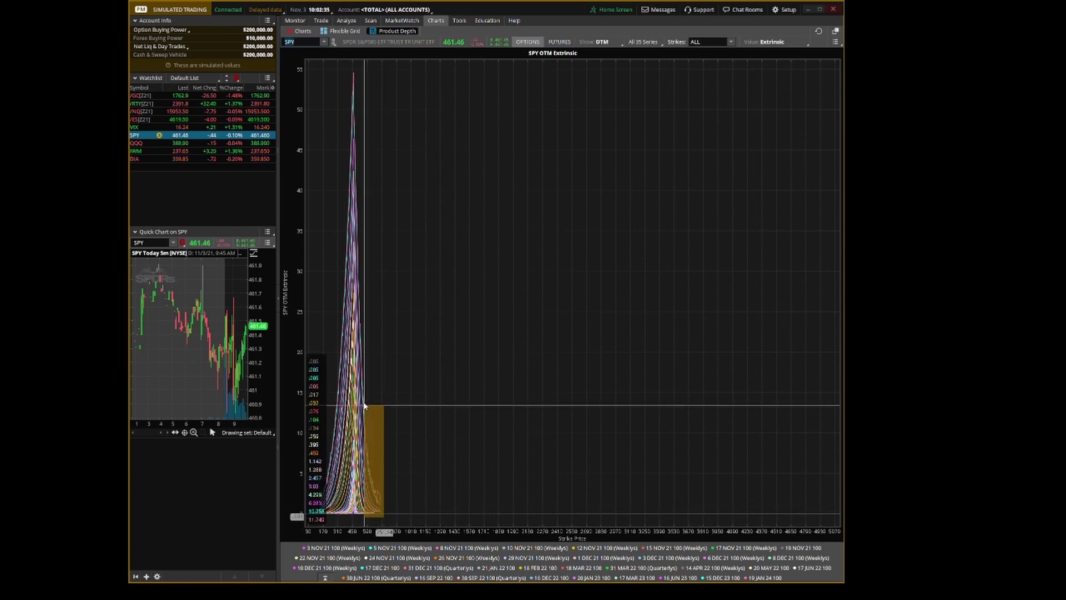
double_click(317, 73)
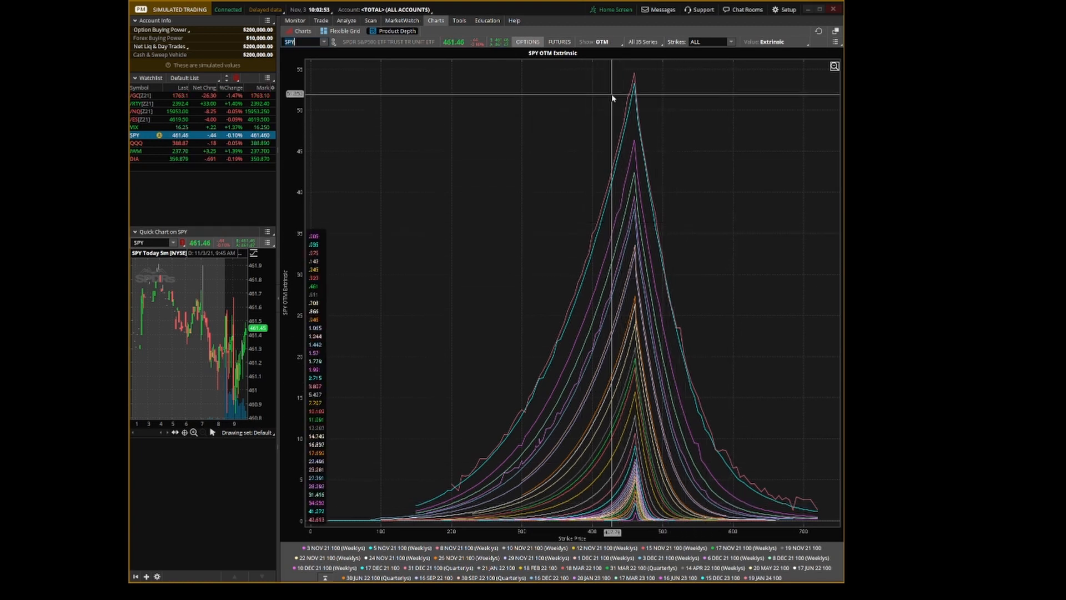
Step: Plot theta for the SPY OTM options and zoom in on the dip near the money
click(773, 43)
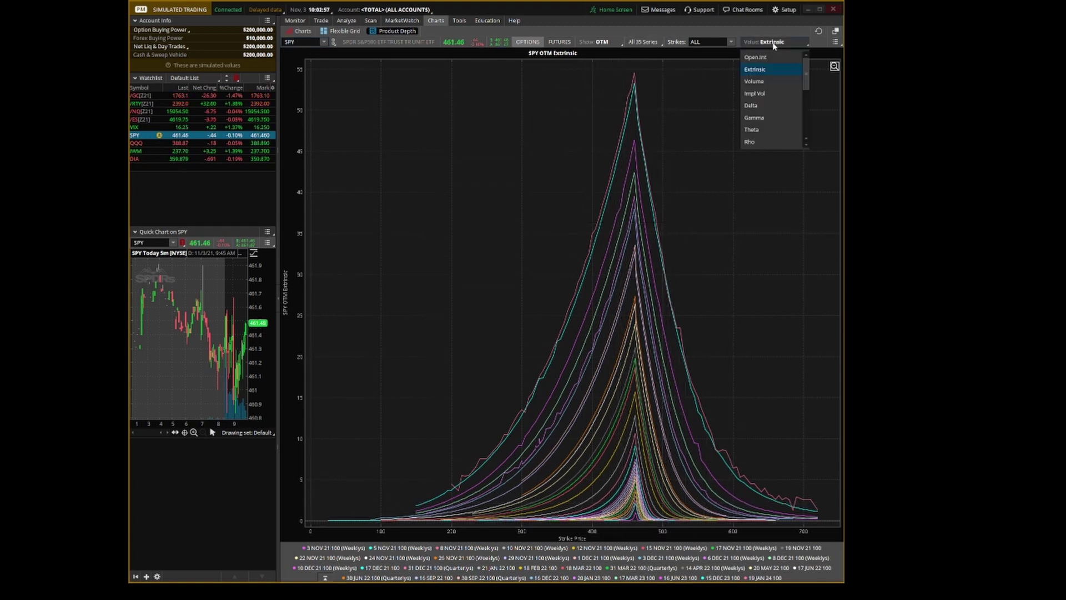
click(771, 133)
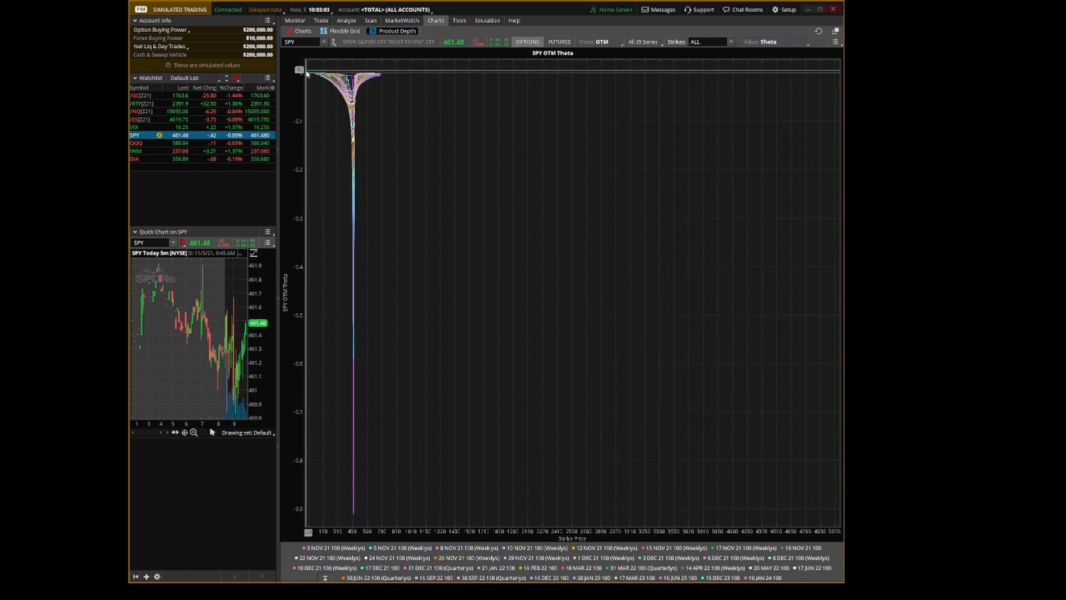
drag(308, 73, 407, 522)
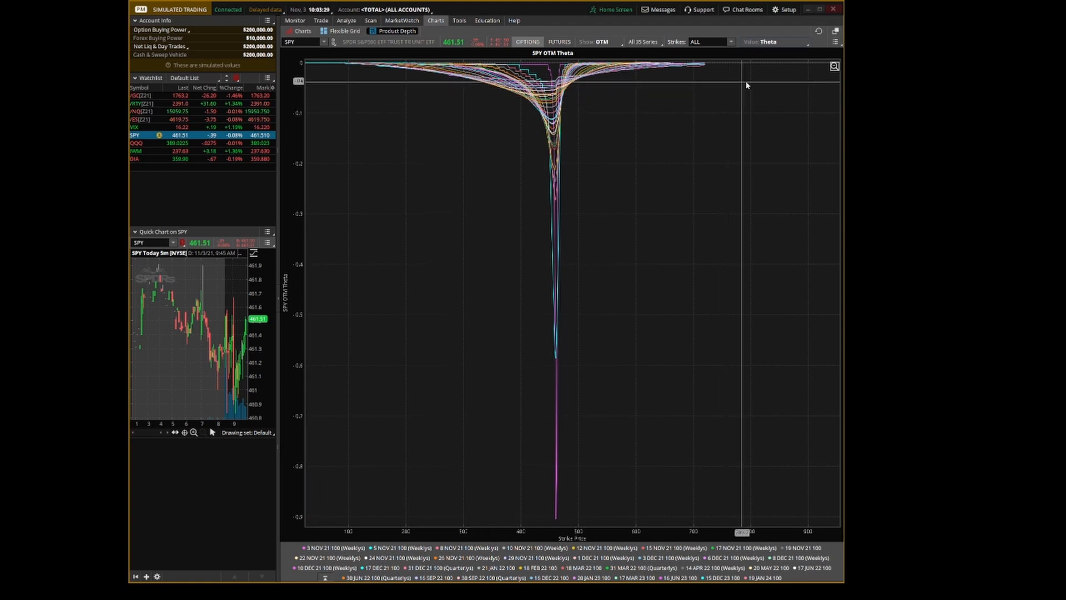
Step: Switch the Product Depth value from theta to delta
click(775, 42)
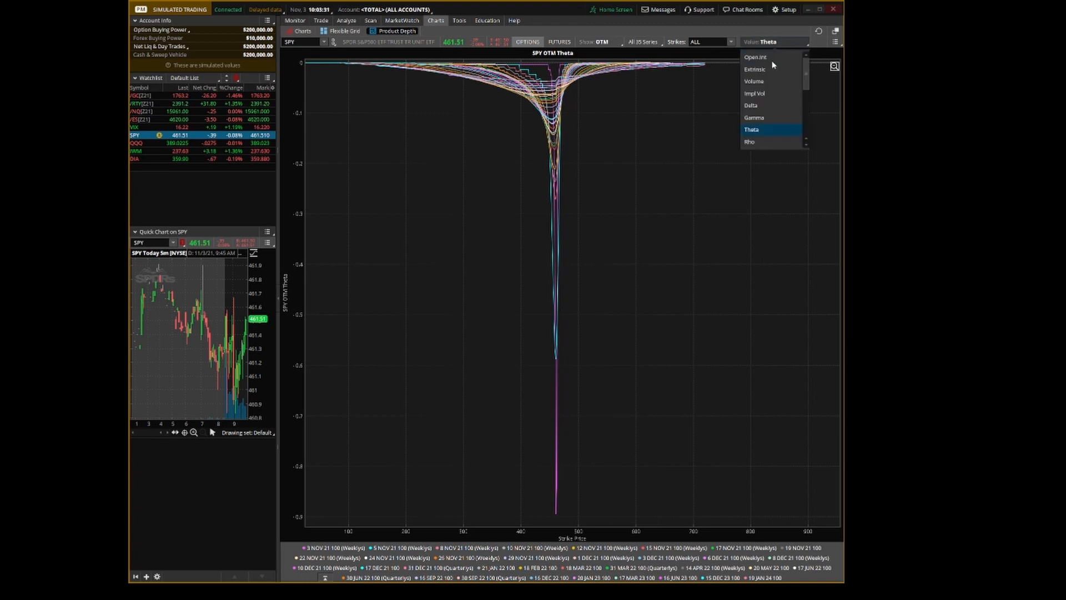
click(766, 108)
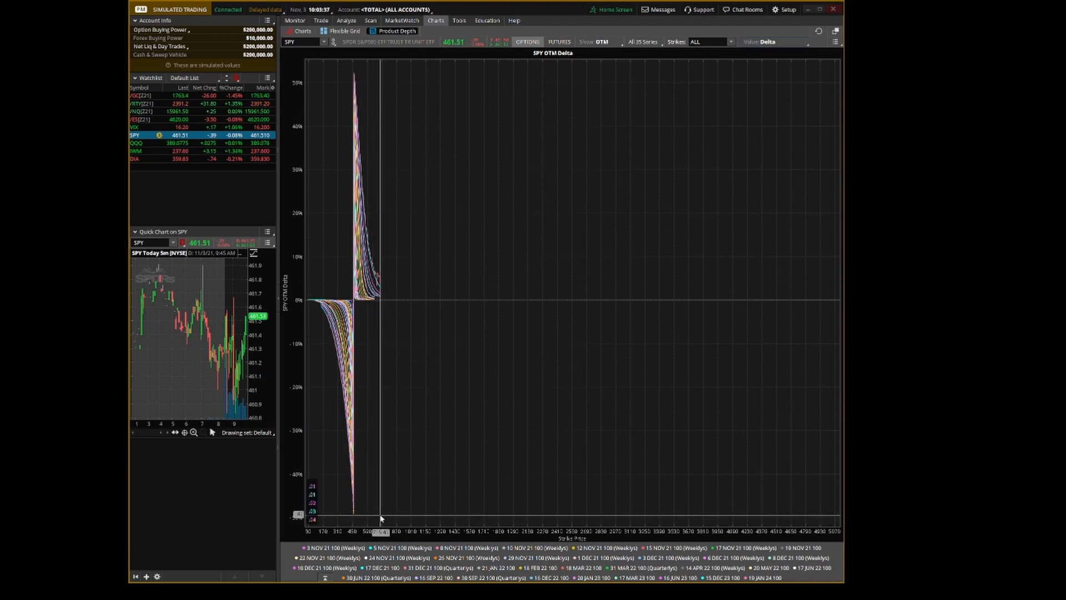
Step: Zoom the delta chart to the active strikes and set Show to Average delta
drag(378, 520, 309, 71)
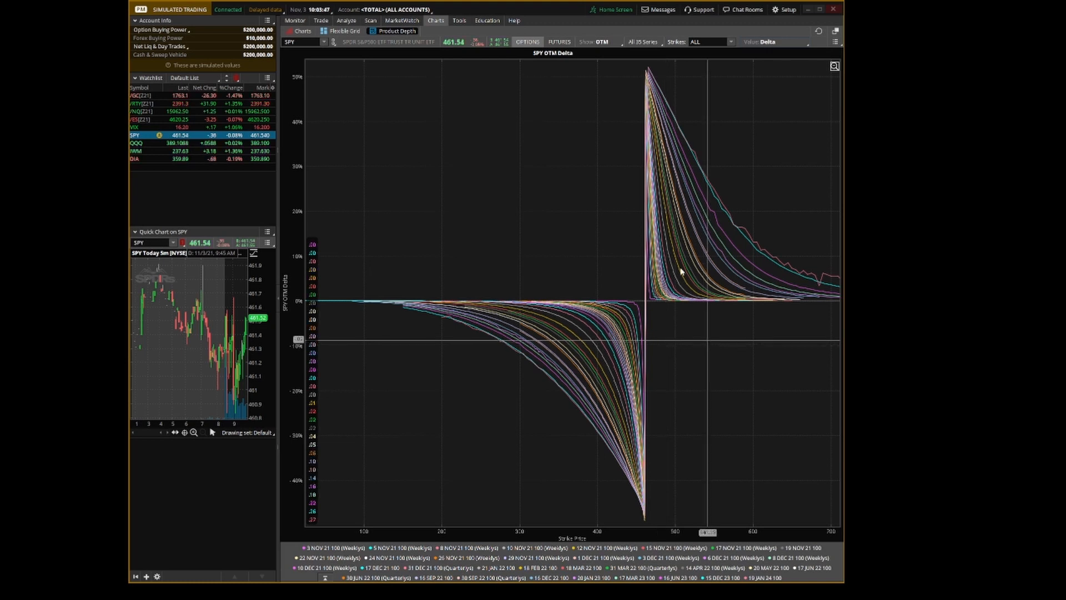
click(603, 42)
click(589, 106)
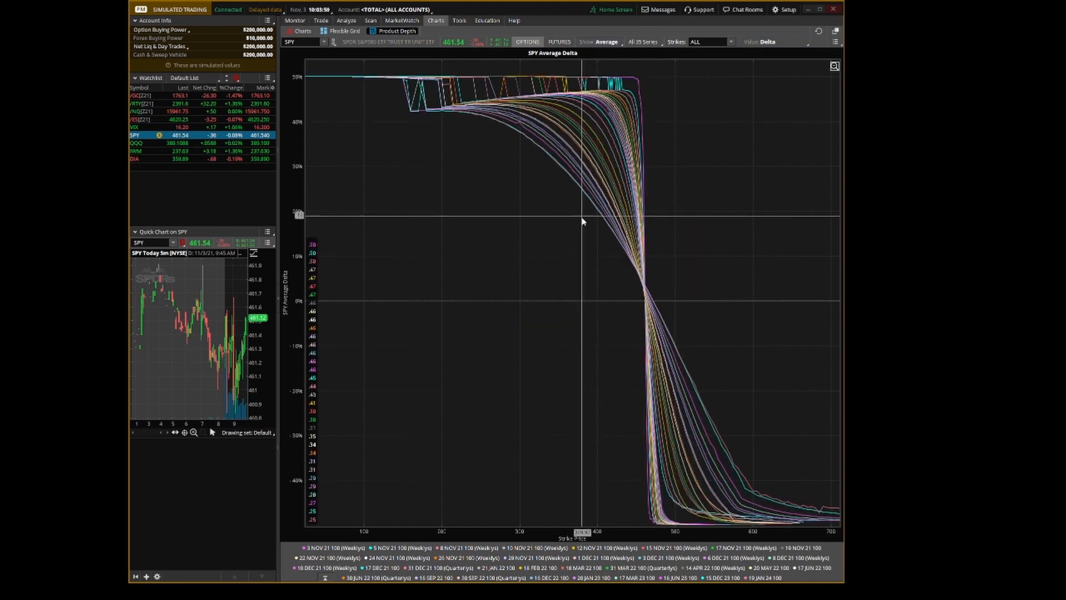